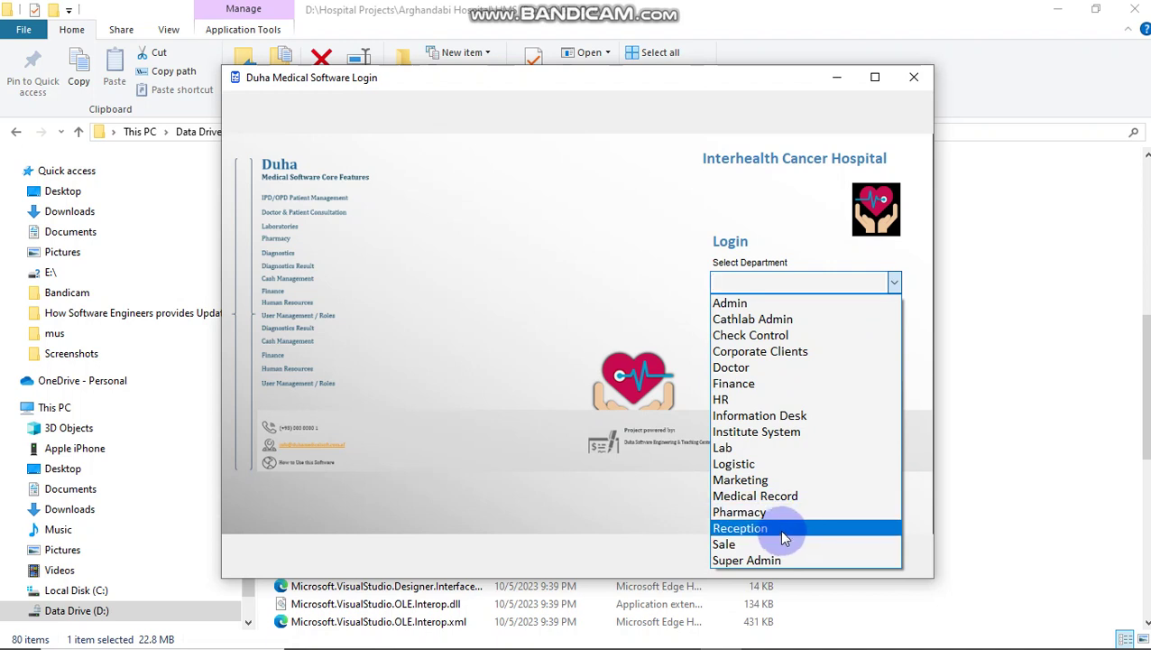
# - Log in under the Reception department with the chosen user account and its password
pyautogui.click(782, 528)
pyautogui.click(893, 323)
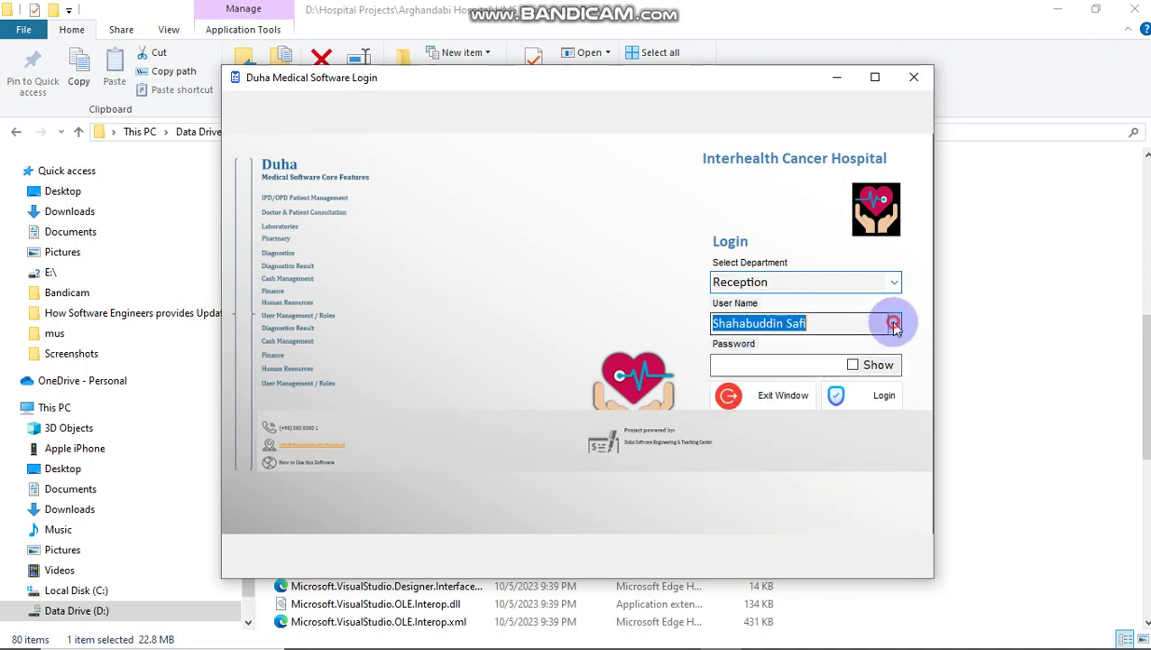
pyautogui.click(766, 380)
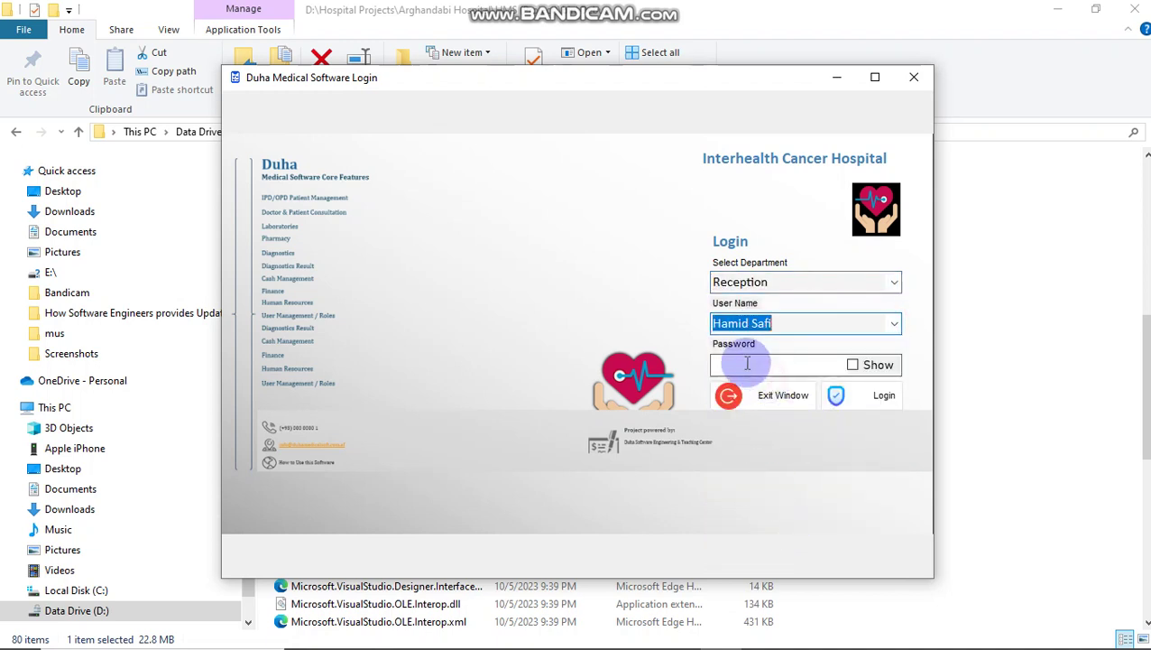
pyautogui.click(738, 363)
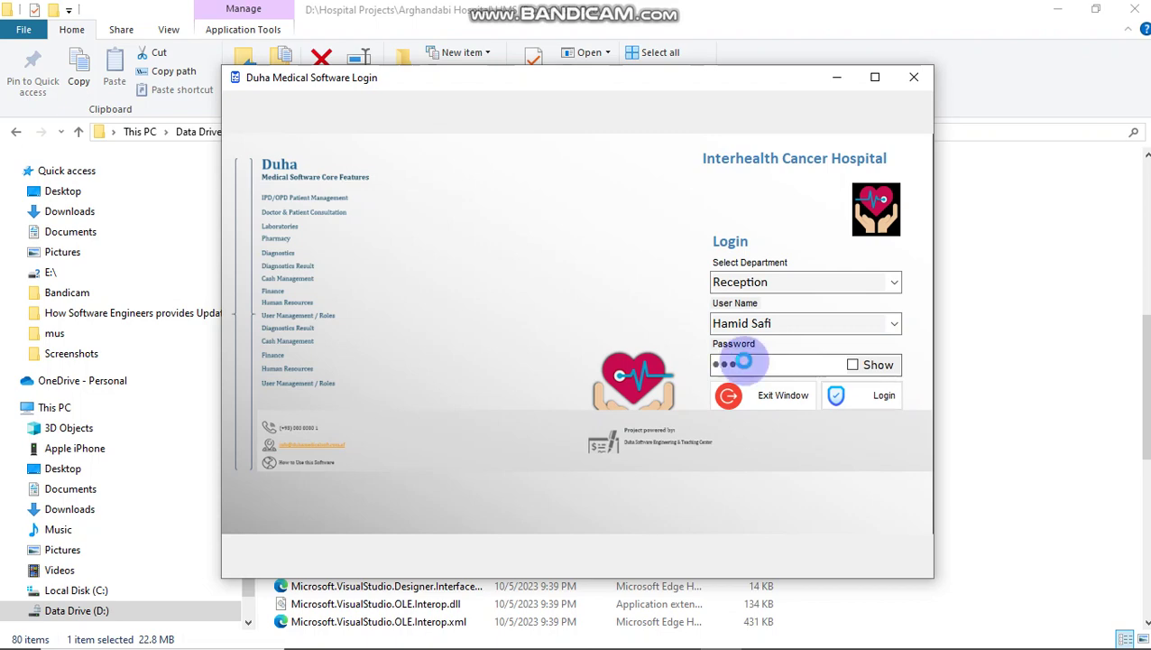
pyautogui.press('Return')
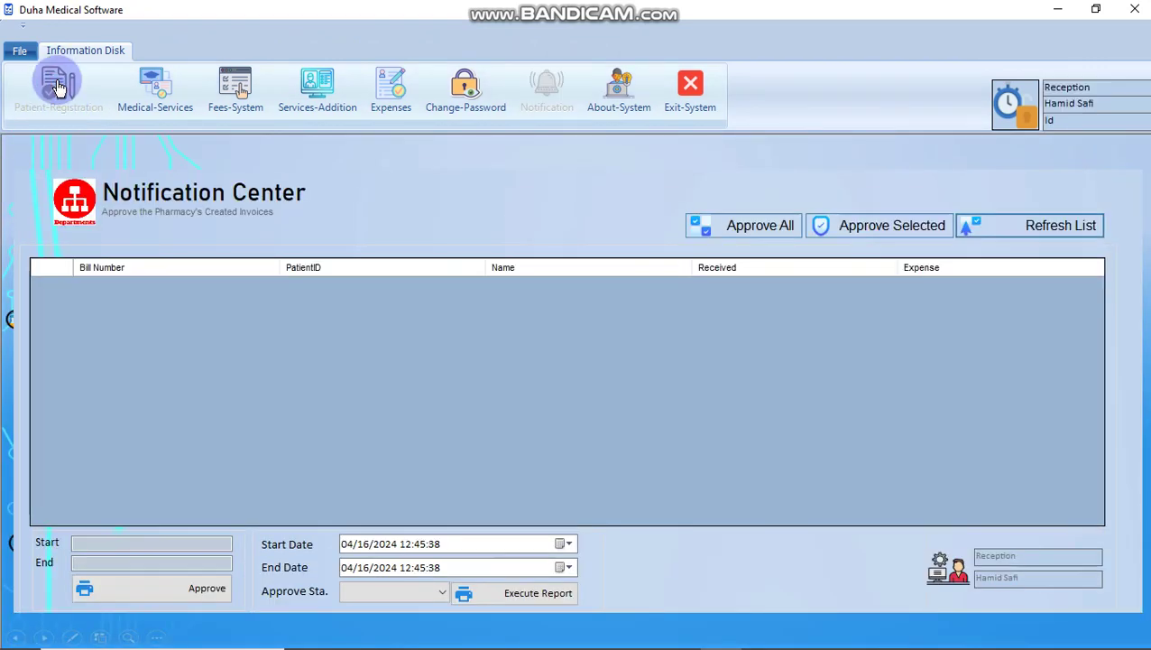
# - Open Medical-Services and enter the new patient's name and father's name
pyautogui.click(163, 91)
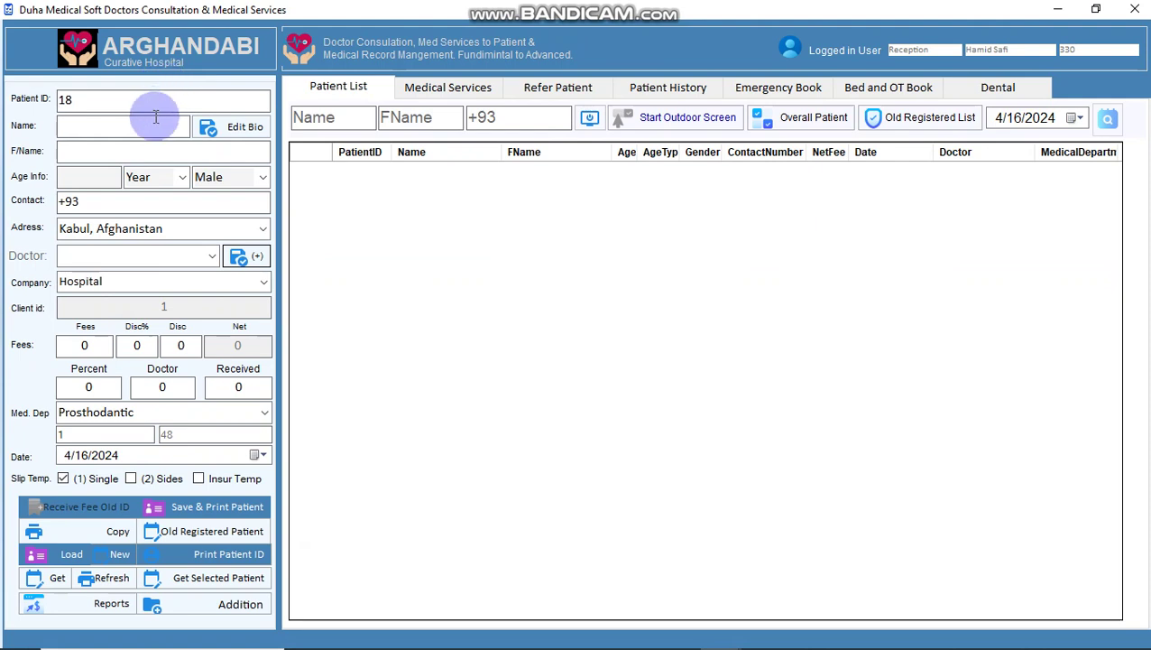
pyautogui.click(156, 116)
pyautogui.write('hameed')
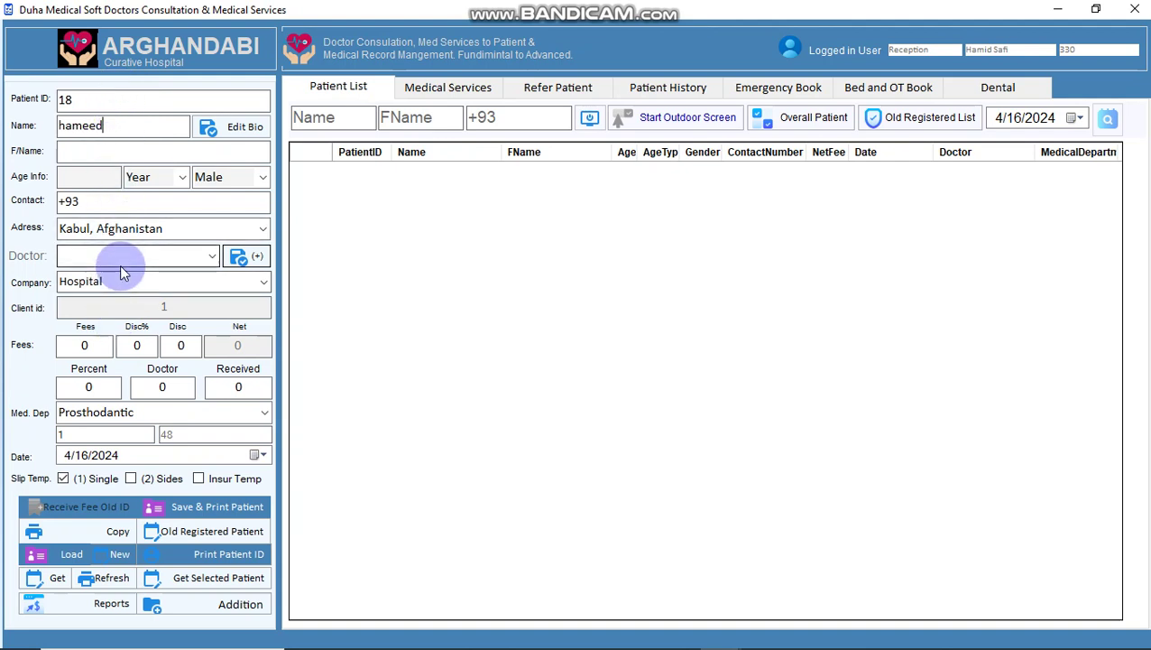
pyautogui.press('Tab')
pyautogui.write('ja')
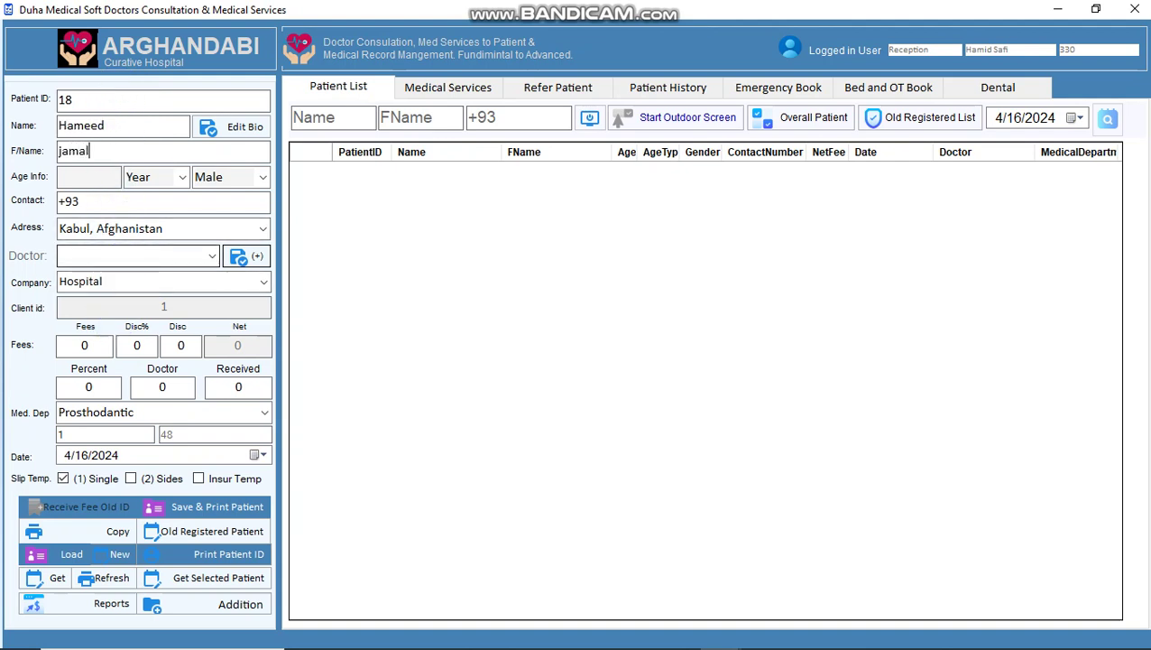
pyautogui.write('22')
# - Record the patient as a 22-year-old male and assign the doctor so the 300 fee fills in
pyautogui.press('Tab')
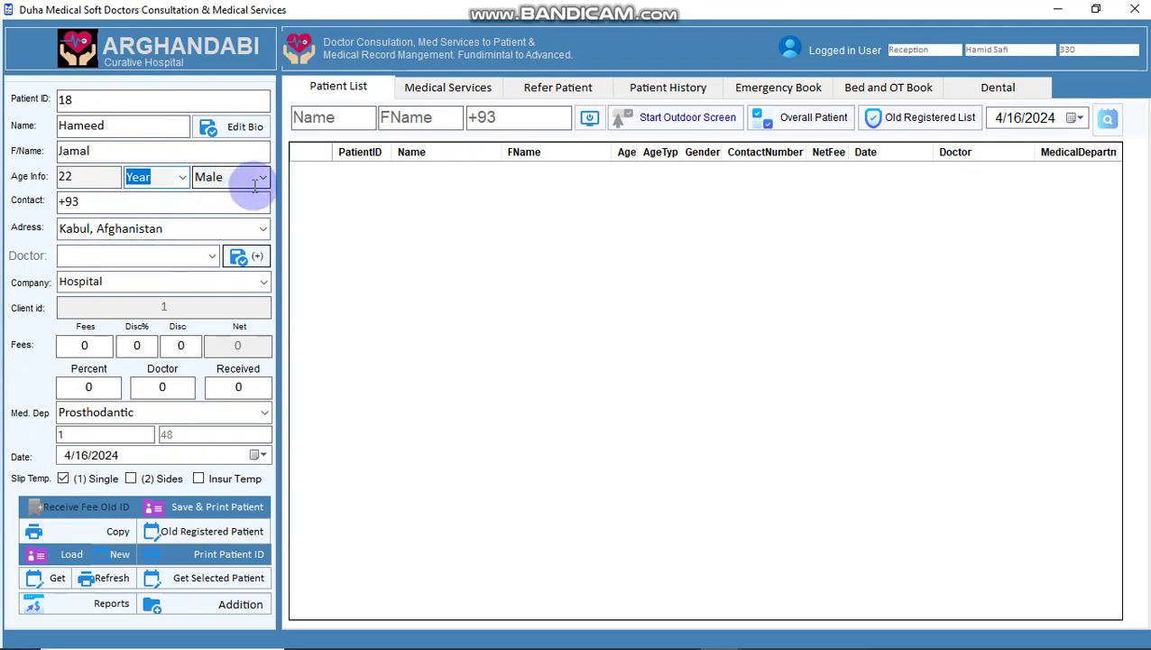
pyautogui.press('Tab')
pyautogui.press('Tab')
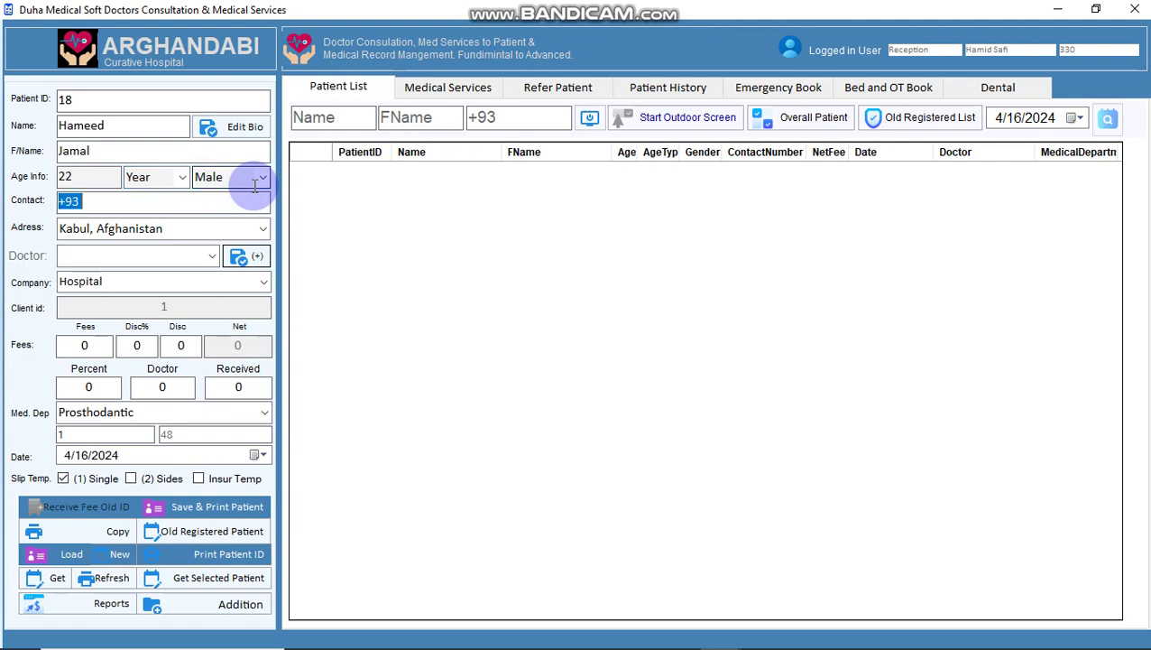
pyautogui.press('Tab')
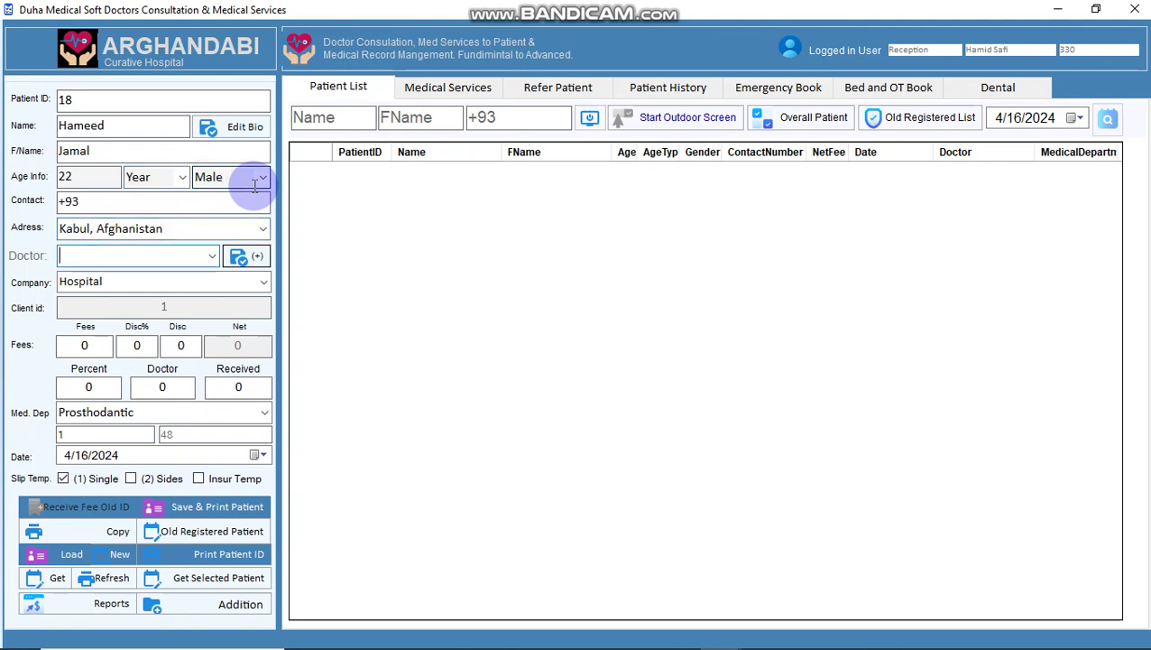
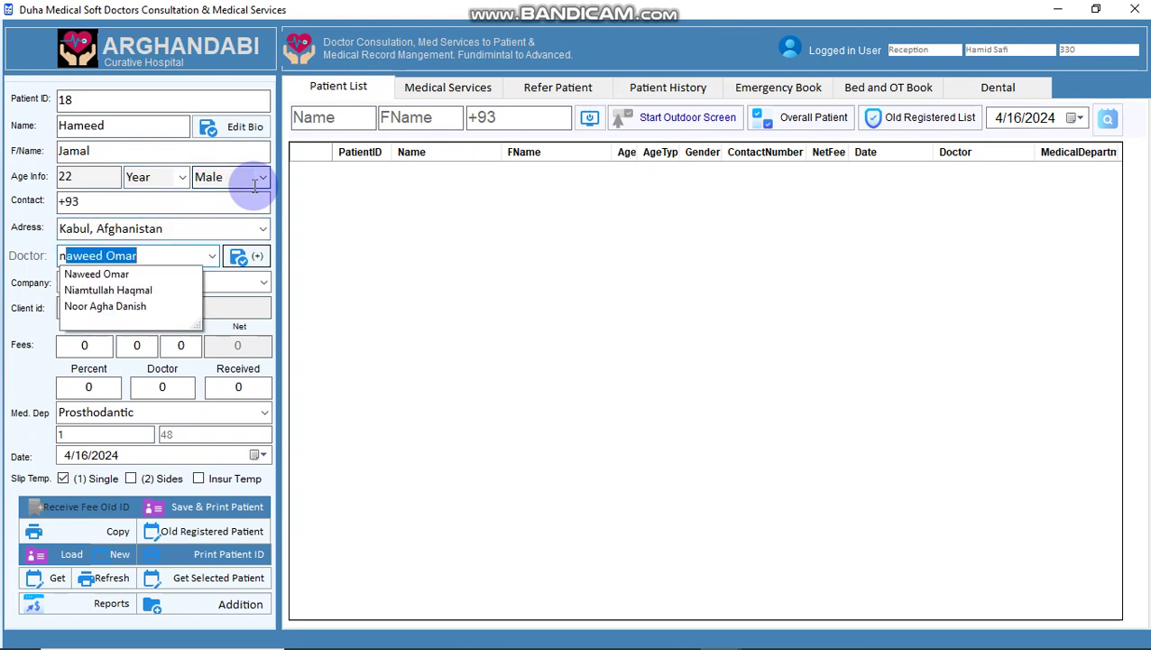
pyautogui.press('Down')
pyautogui.press('Down')
pyautogui.press('Down')
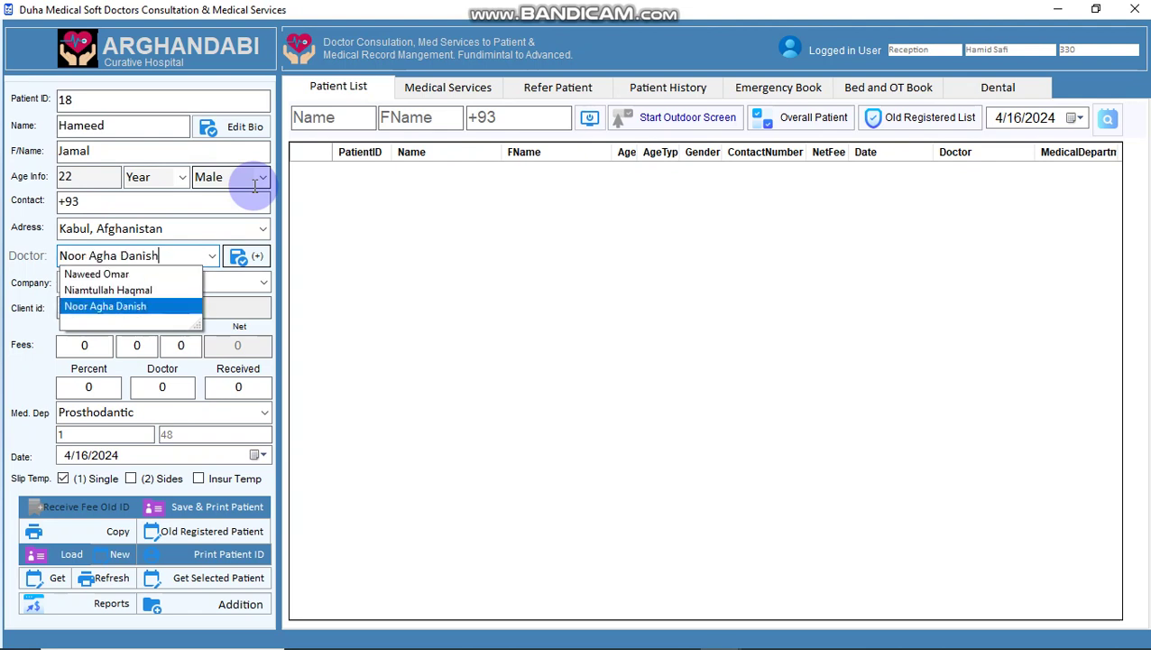
pyautogui.press('Return')
pyautogui.doubleClick(97, 345)
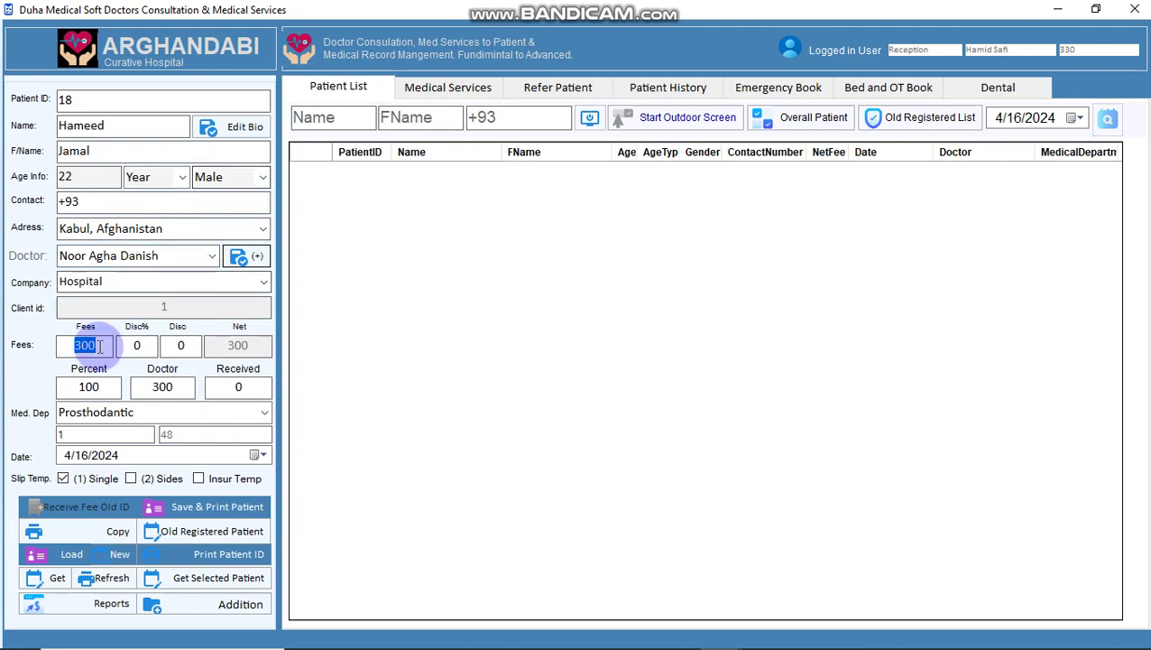
# - Save the patient and preview OPD slip token 1, invoice 48, fee 300, without printing
pyautogui.click(189, 511)
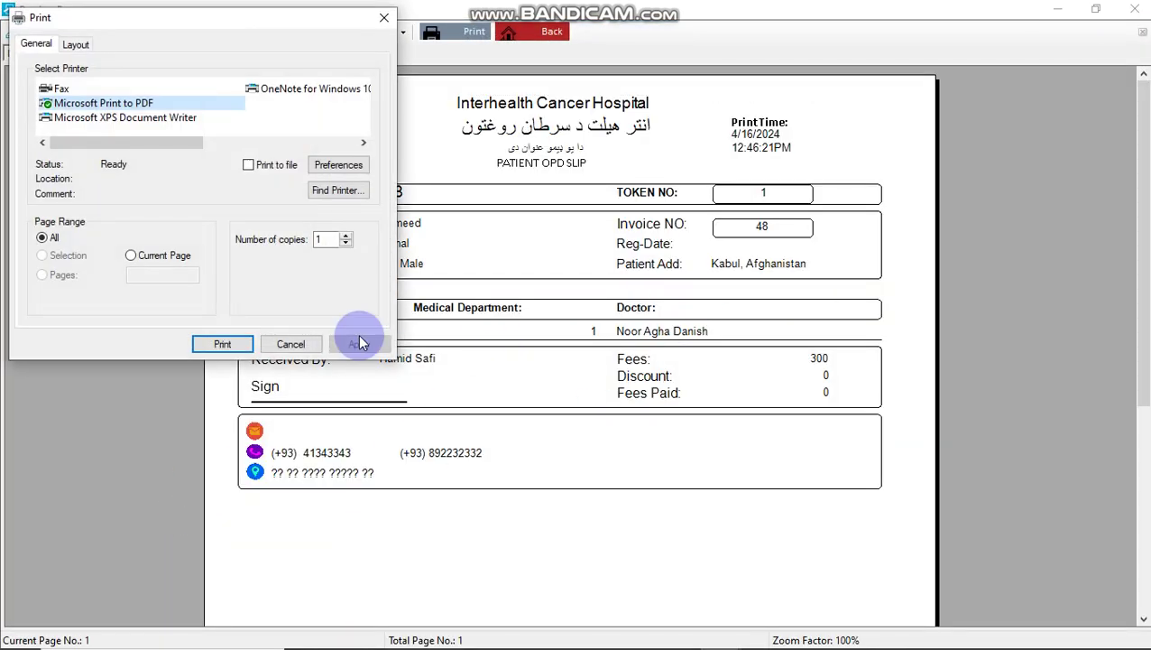
pyautogui.click(290, 344)
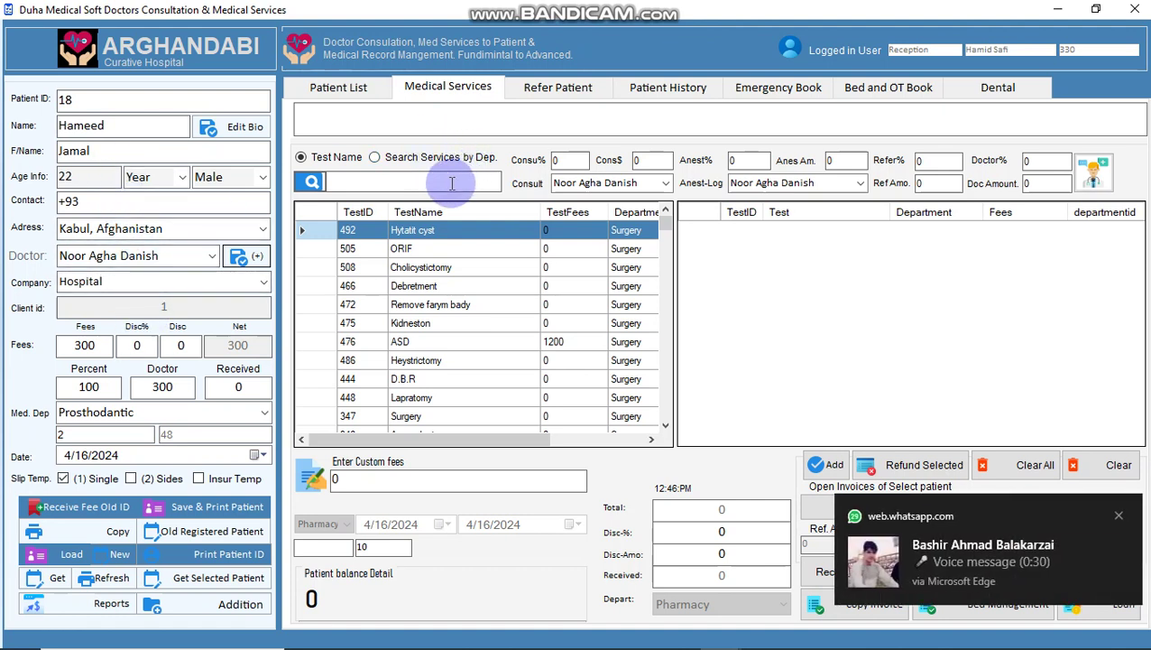
# - Invoice Ultrasou Abdominal & Pelvic for 1350 as invoice 49, dismissing the print dialog
pyautogui.click(451, 183)
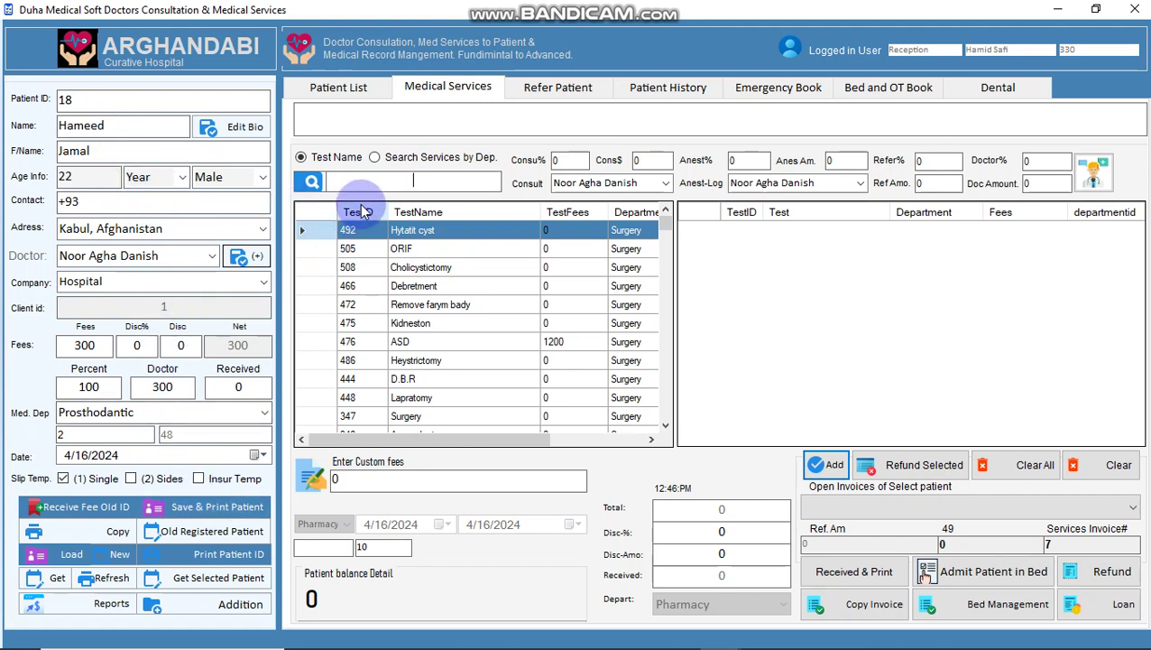
pyautogui.write('ul')
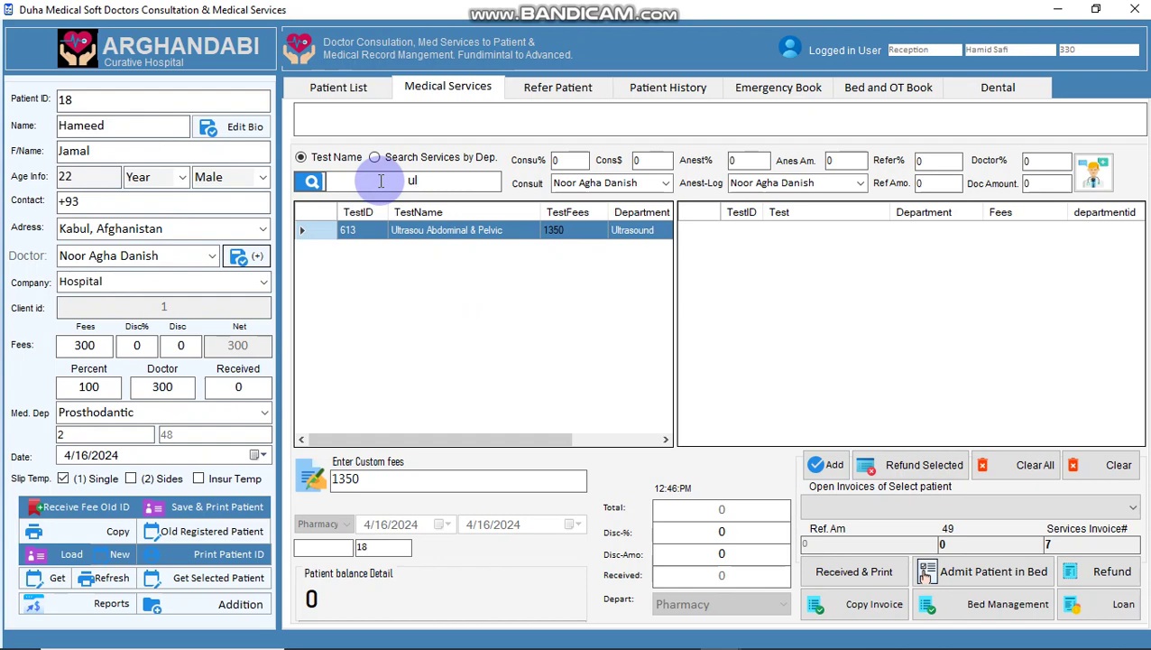
pyautogui.press('Return')
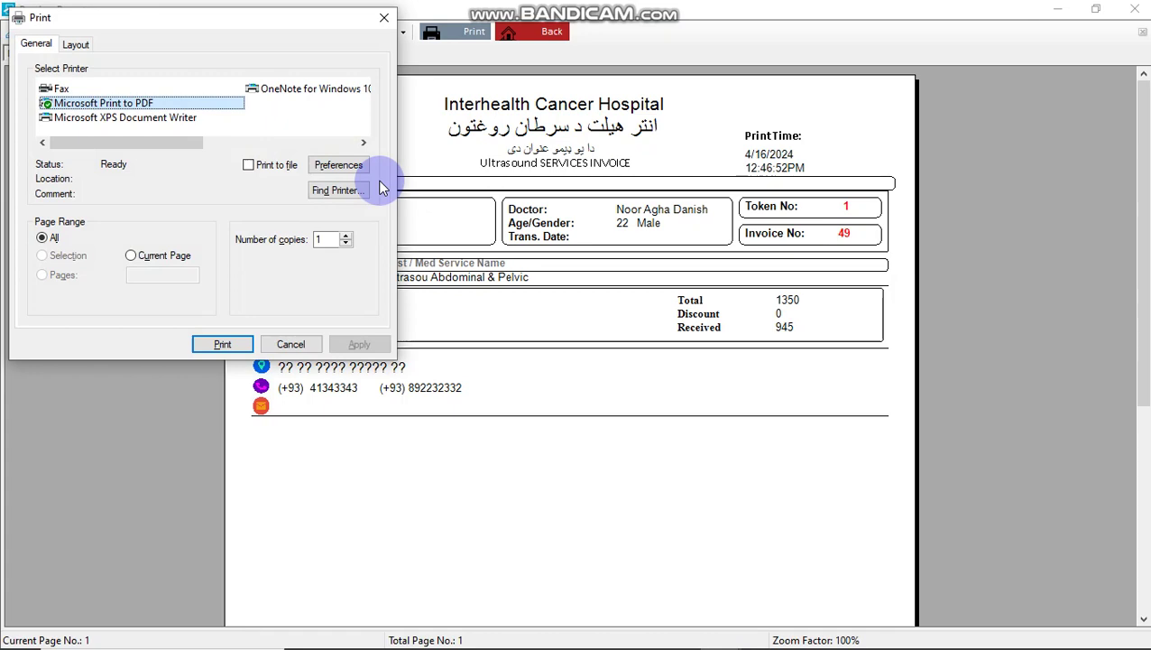
pyautogui.press('Escape')
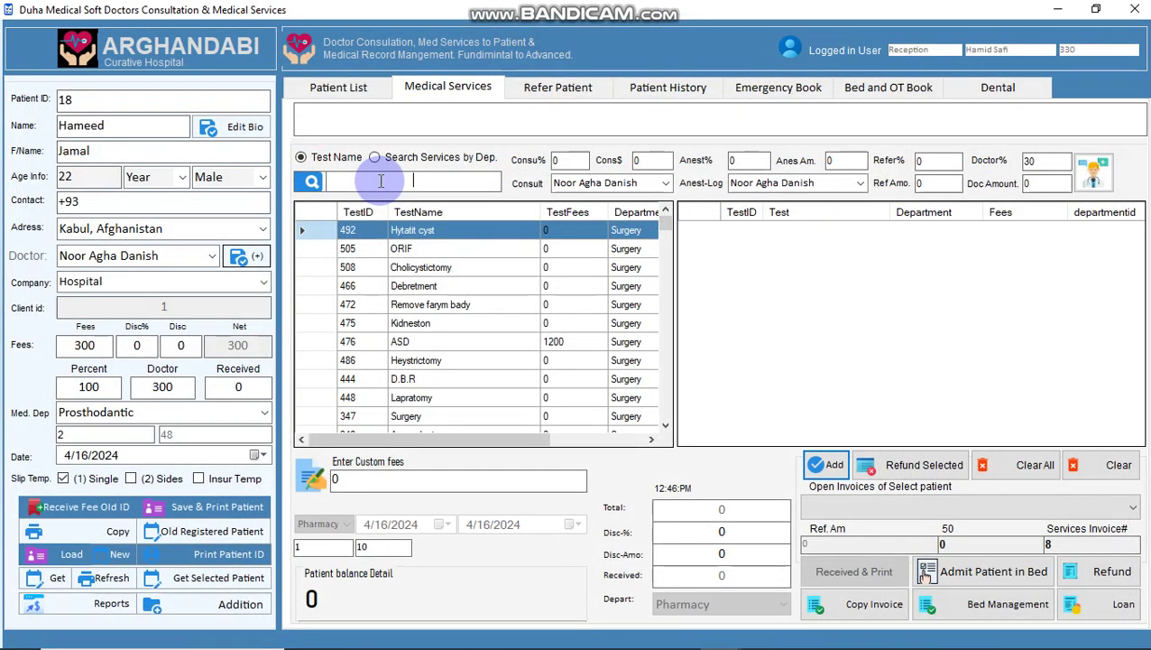
# - Add HBS Ag, HIV, RFT and Lipid Profile, then receive payment on invoice 50 totalling 2350
pyautogui.write('hbs')
pyautogui.press('Return')
pyautogui.write('h')
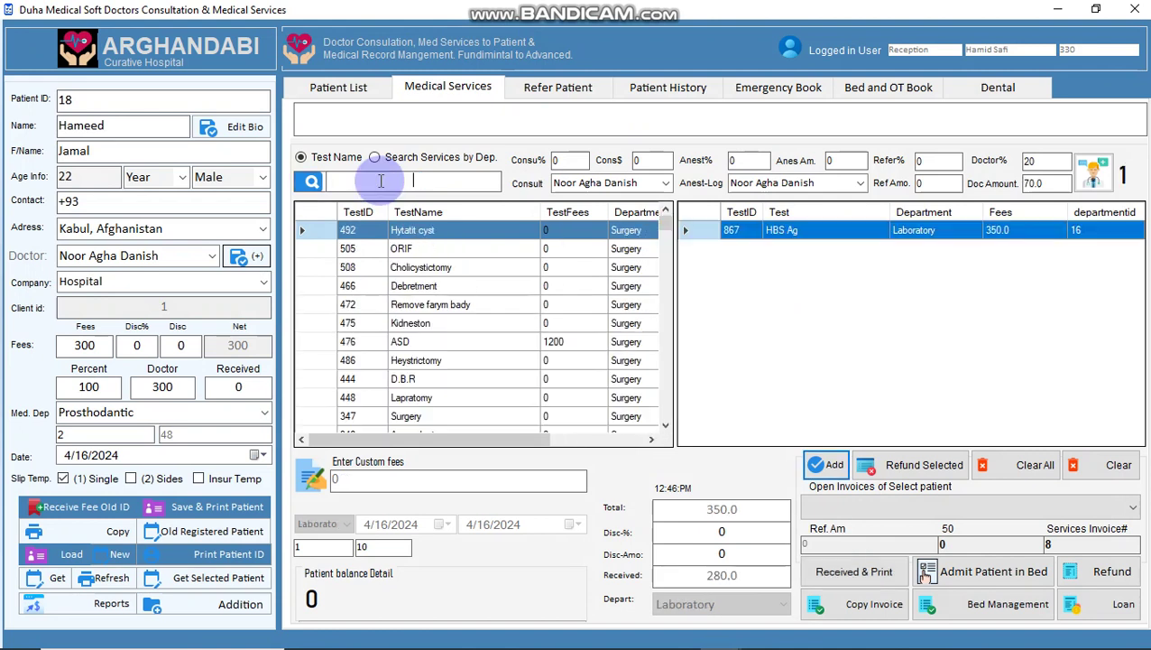
pyautogui.write('iv')
pyautogui.press('Return')
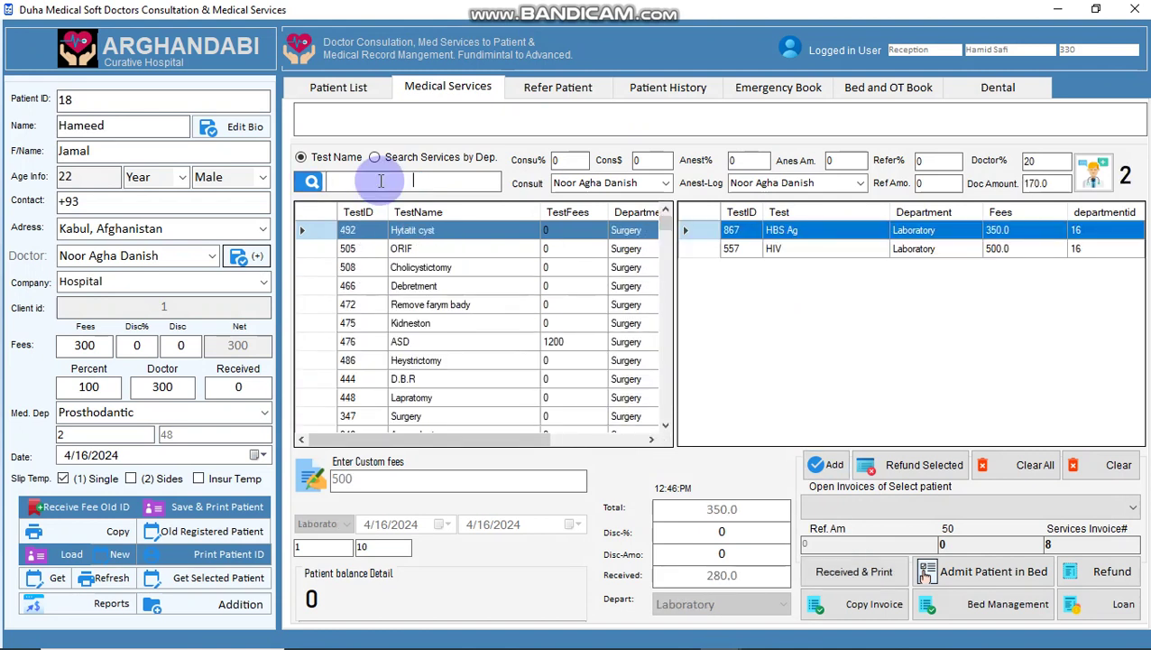
pyautogui.write('rf')
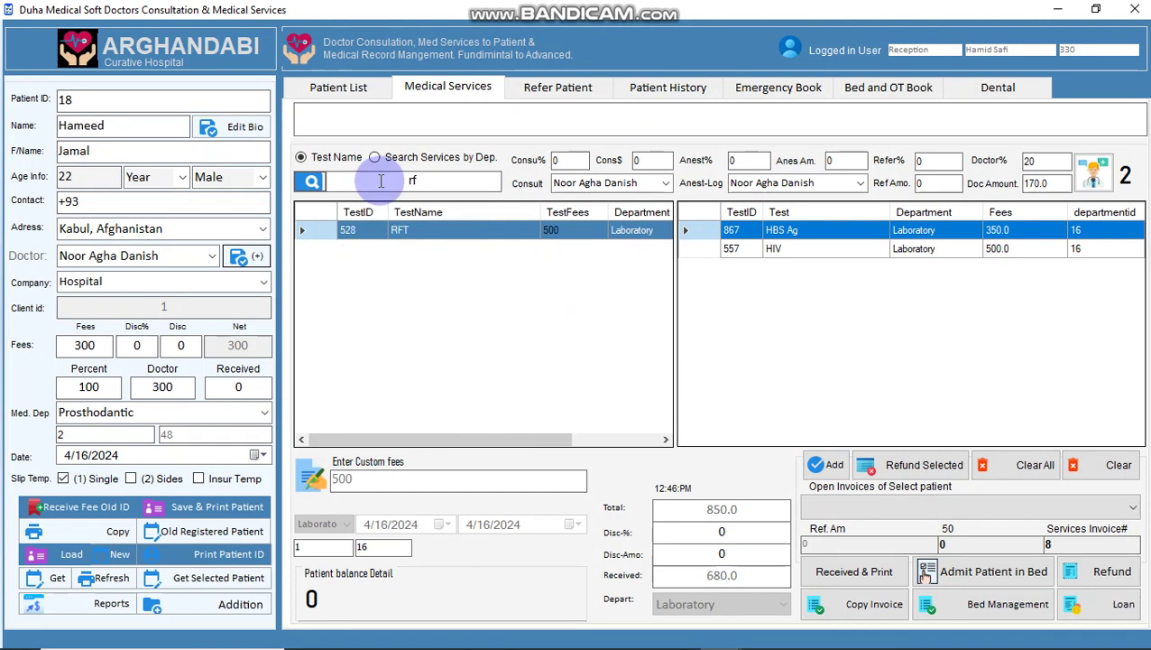
pyautogui.press('Return')
pyautogui.write('lip')
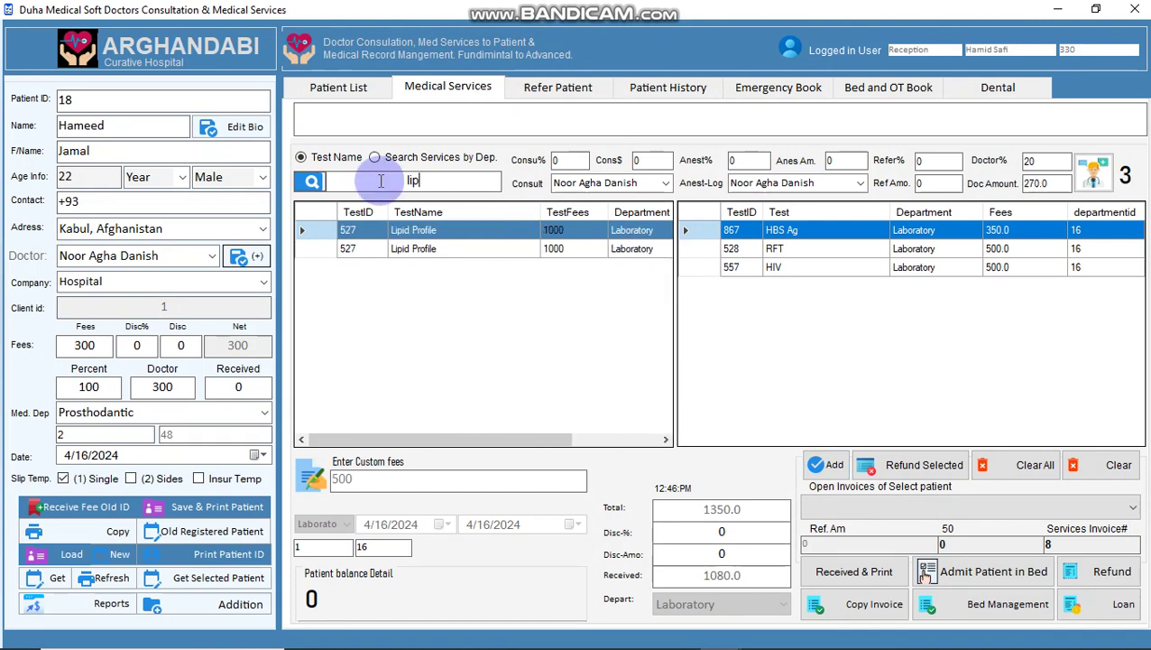
pyautogui.press('Return')
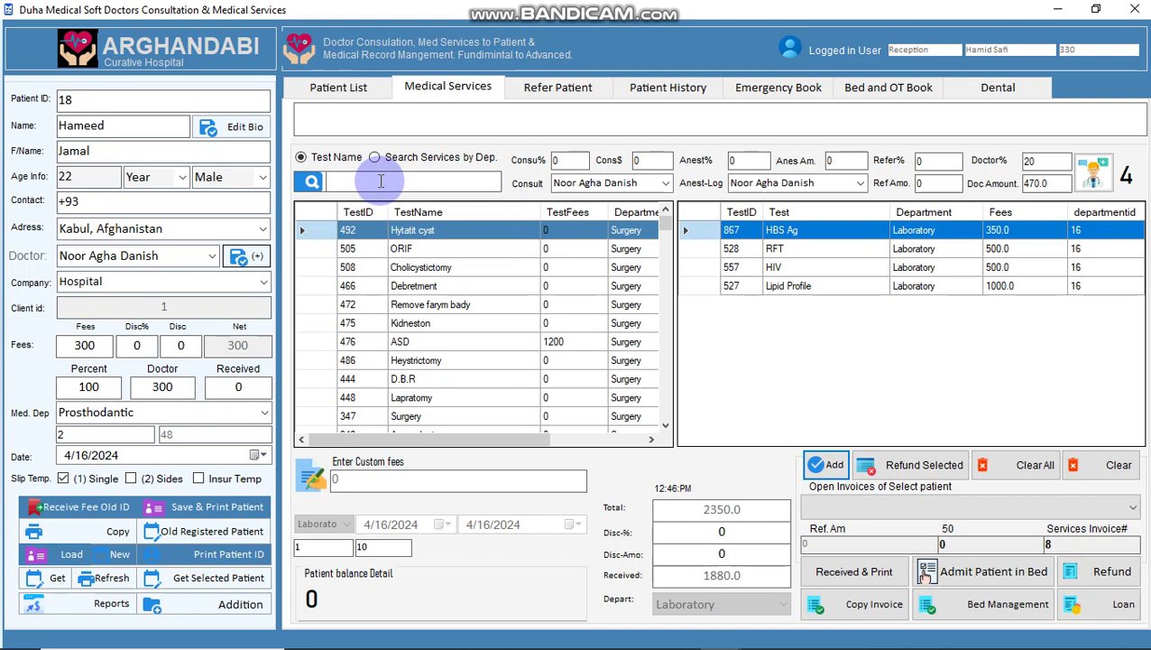
pyautogui.hotkey('ctrl', 'p')
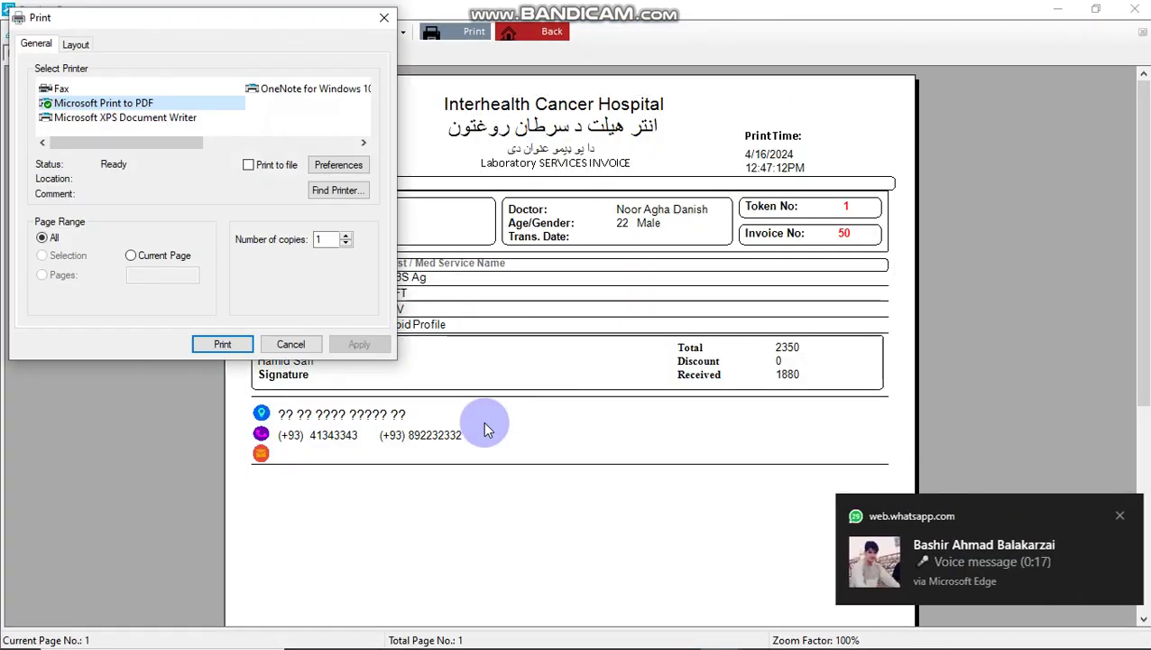
pyautogui.press('Escape')
pyautogui.press('Escape')
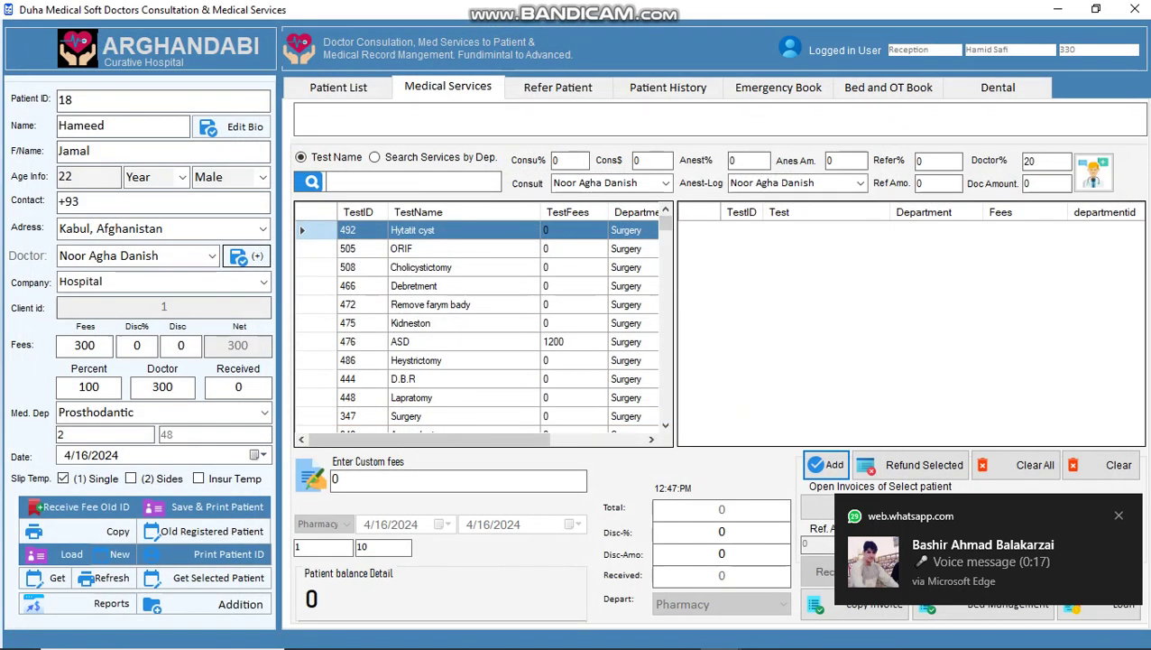
# - Invoice the X2 x-ray with payment received, closing the print dialog
pyautogui.click(1115, 516)
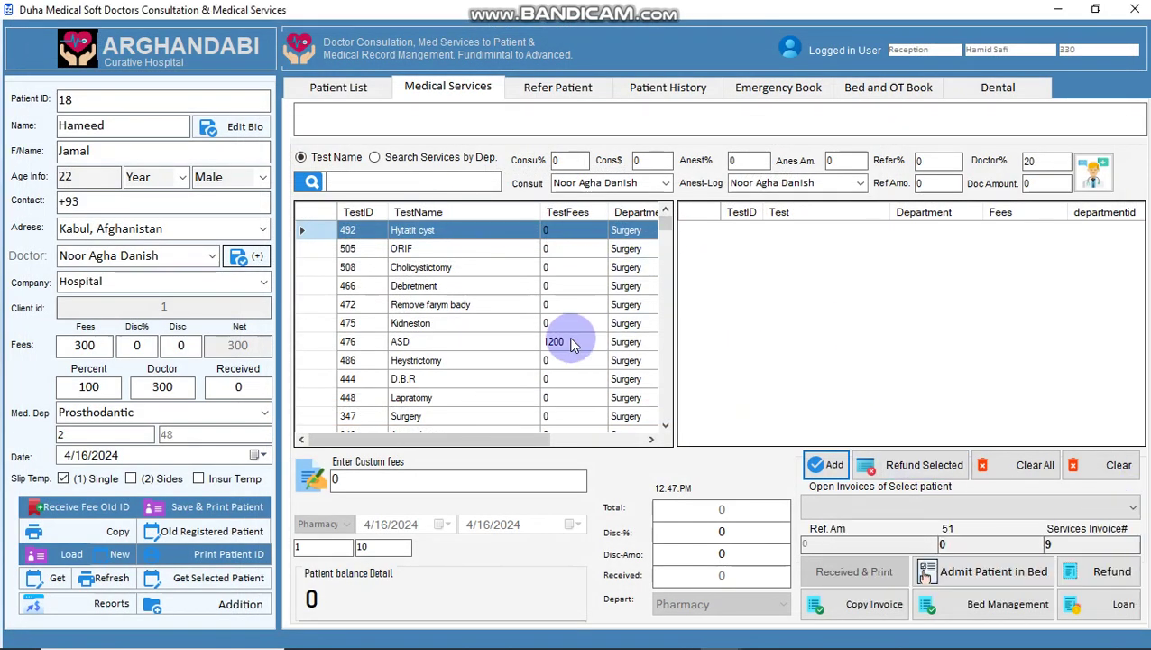
pyautogui.write('X')
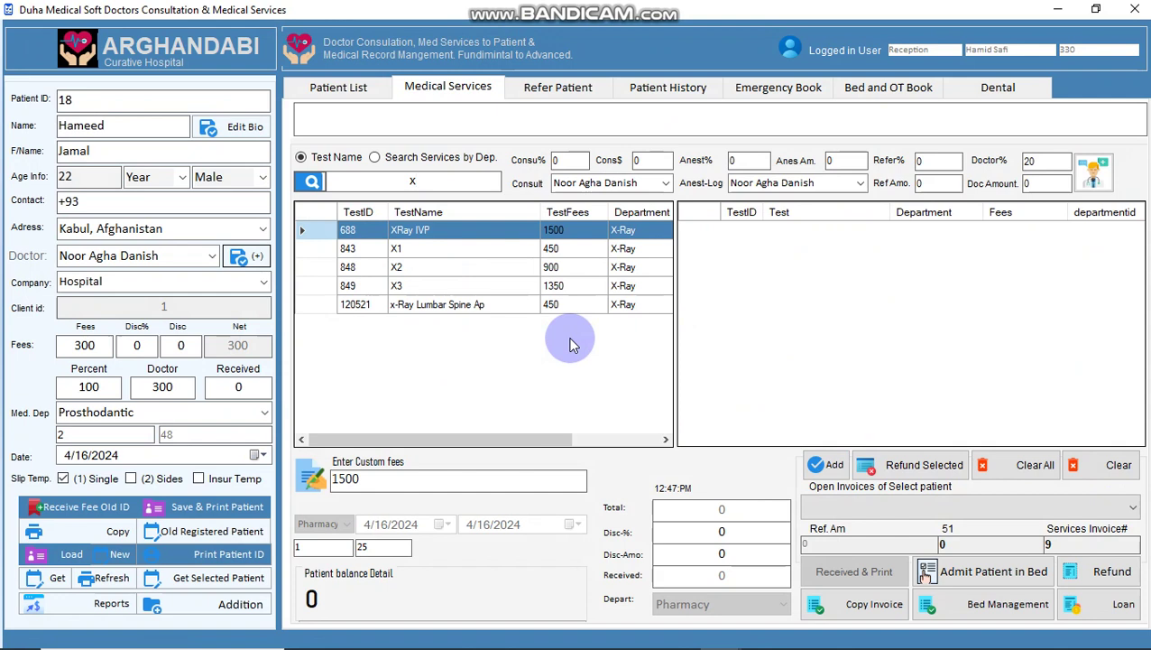
pyautogui.press('Down')
pyautogui.press('Down')
pyautogui.press('Return')
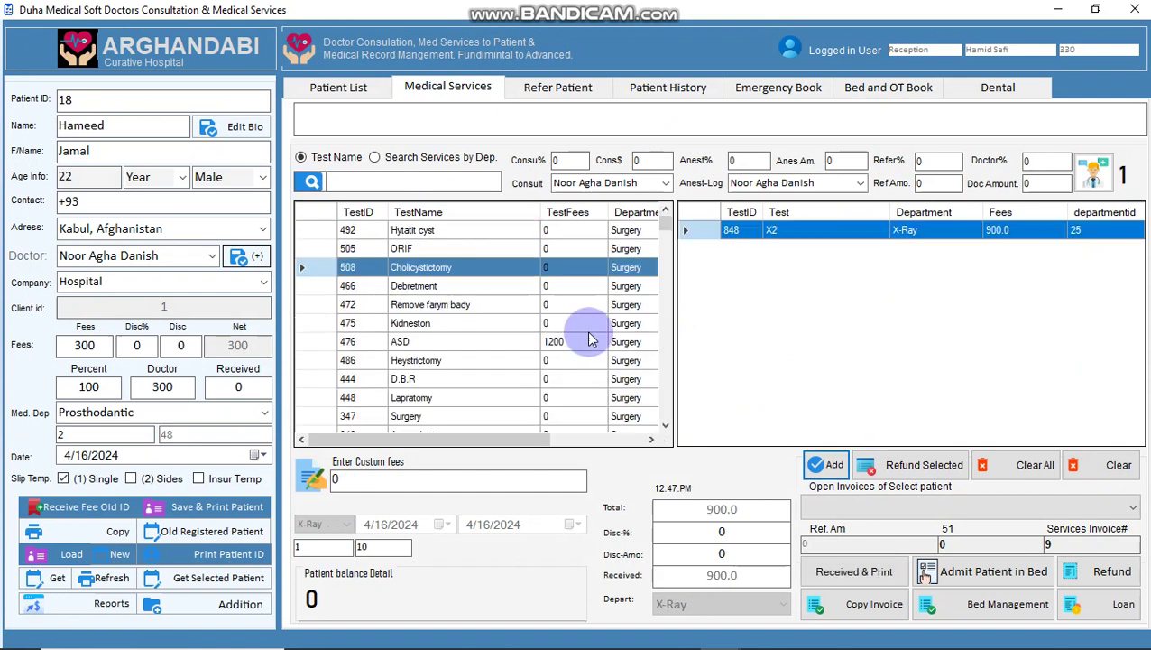
pyautogui.press('Return')
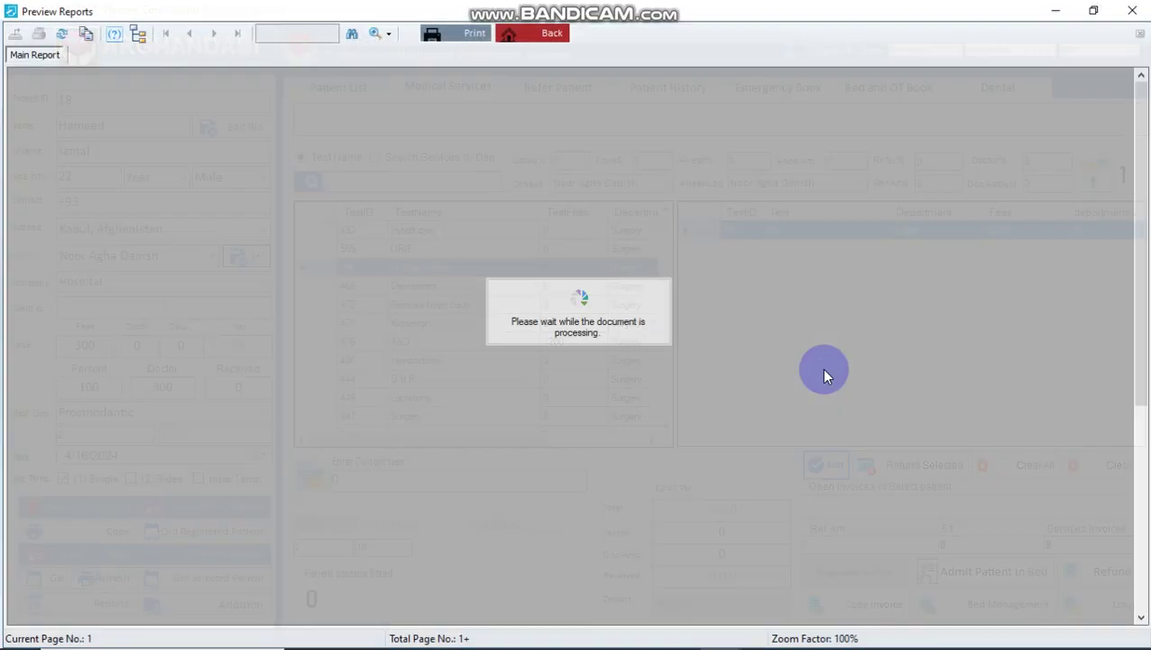
pyautogui.press('Escape')
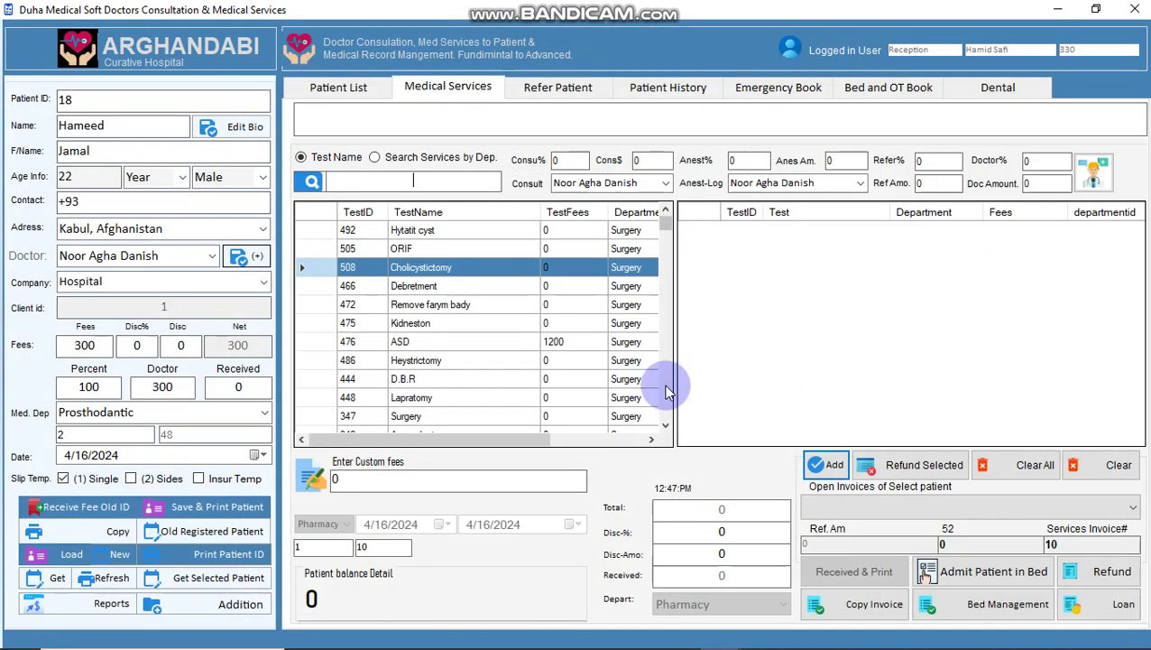
# - Invoice XRay IVP at a custom 1000 fee instead of 1500, fully received
pyautogui.click(431, 182)
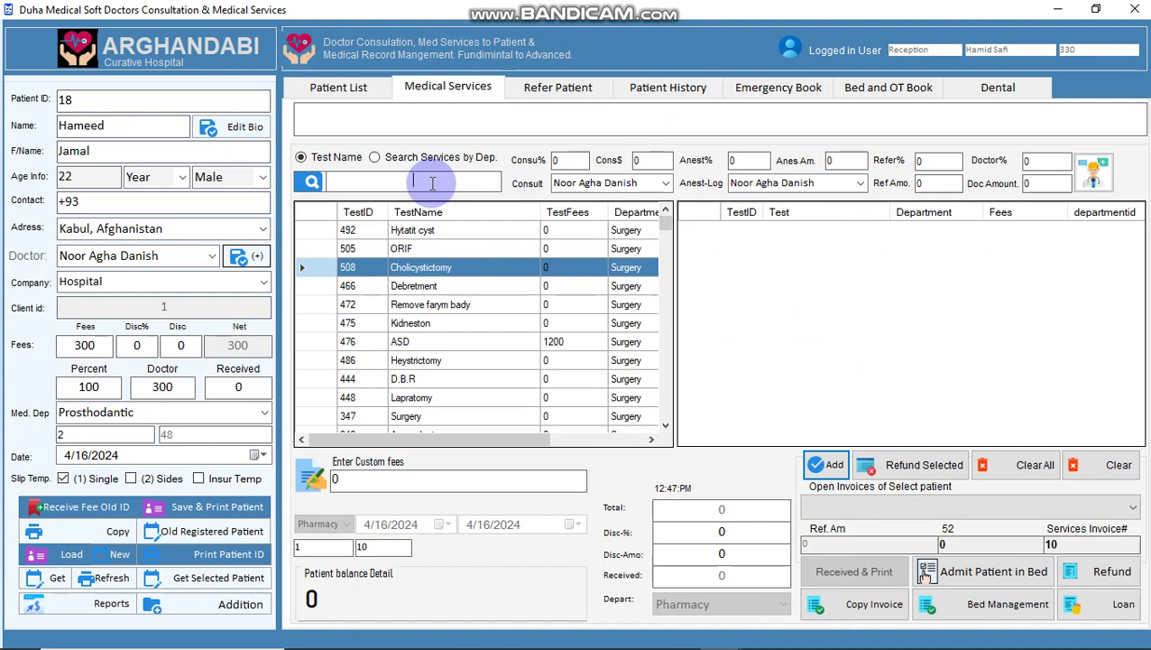
pyautogui.write('x')
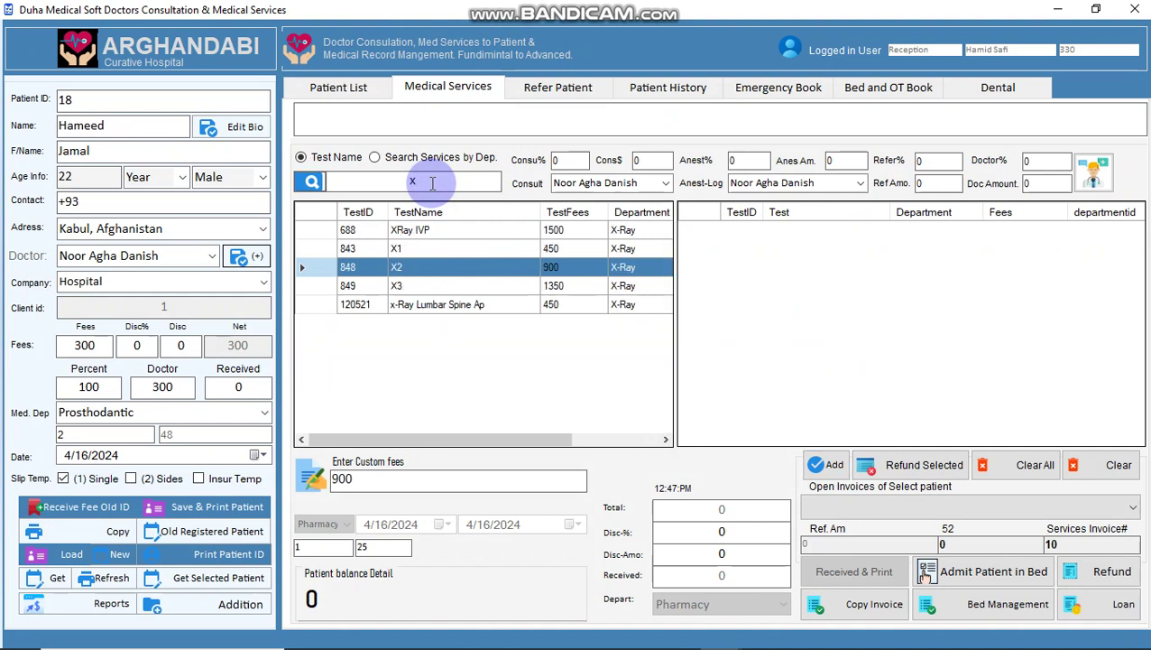
pyautogui.press('Up')
pyautogui.press('Up')
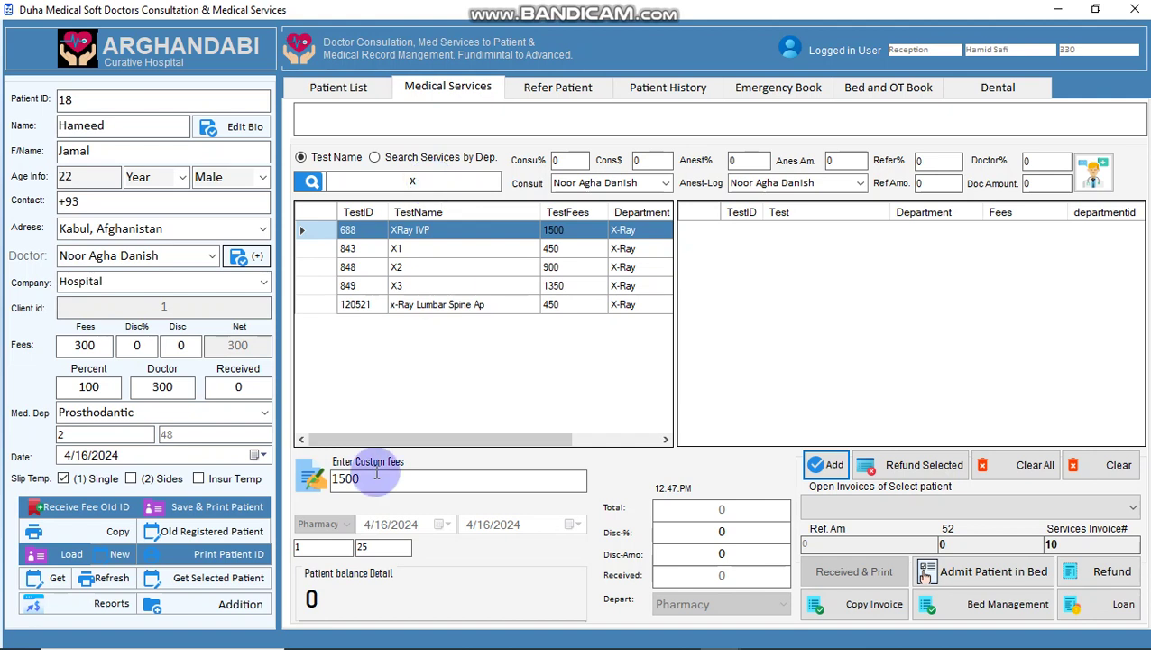
pyautogui.moveTo(366, 479); pyautogui.dragTo(236, 475)
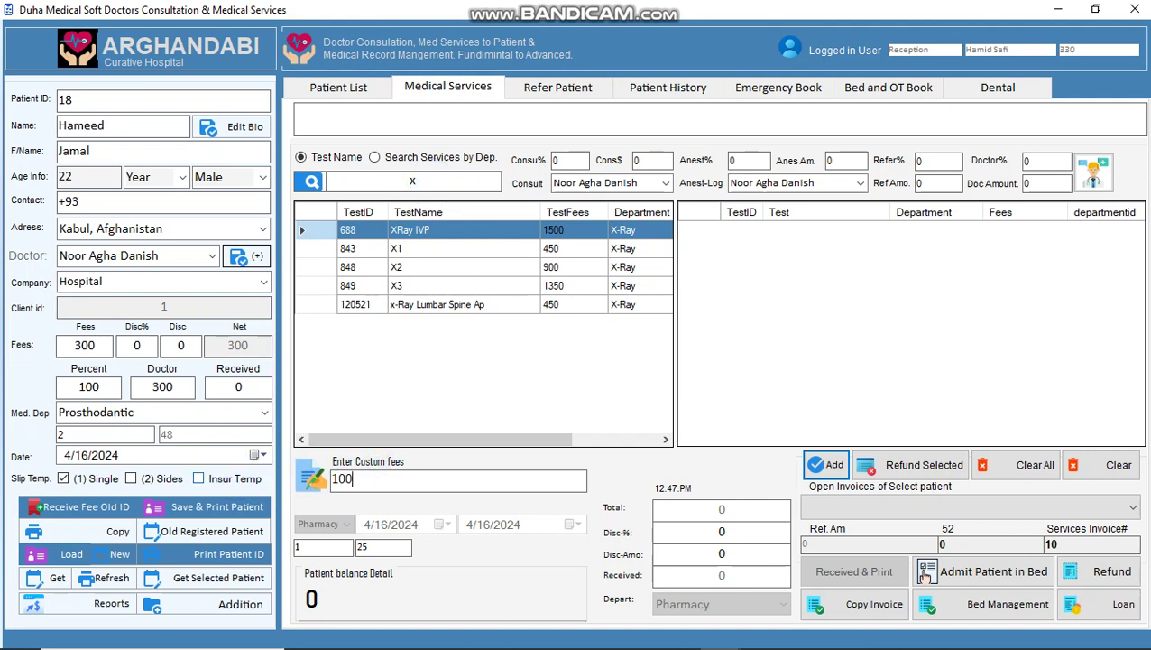
pyautogui.press('Return')
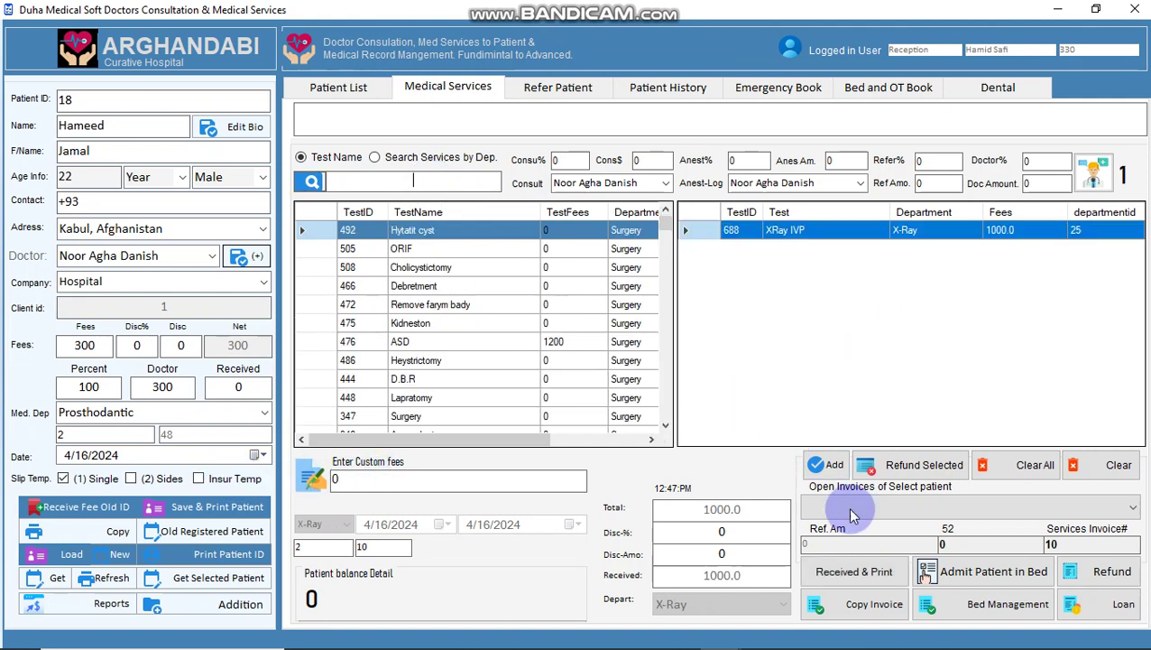
pyautogui.click(832, 571)
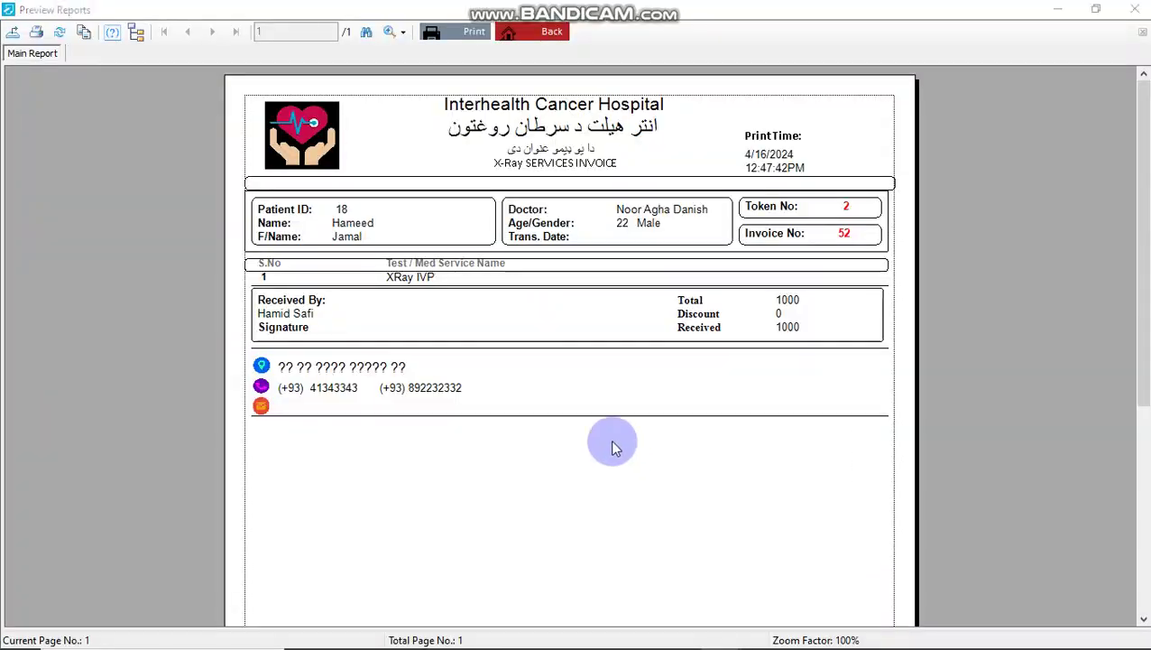
pyautogui.press('Escape')
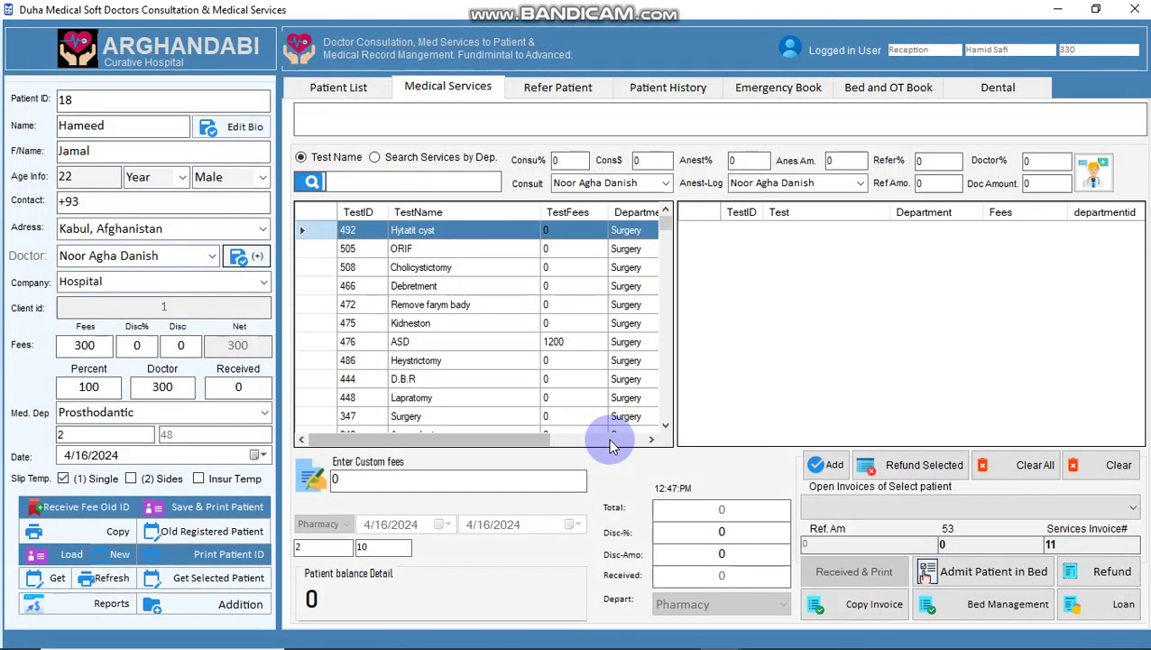
# - Search the Patient List for 4/15/2024, then list all registered patients
pyautogui.click(340, 96)
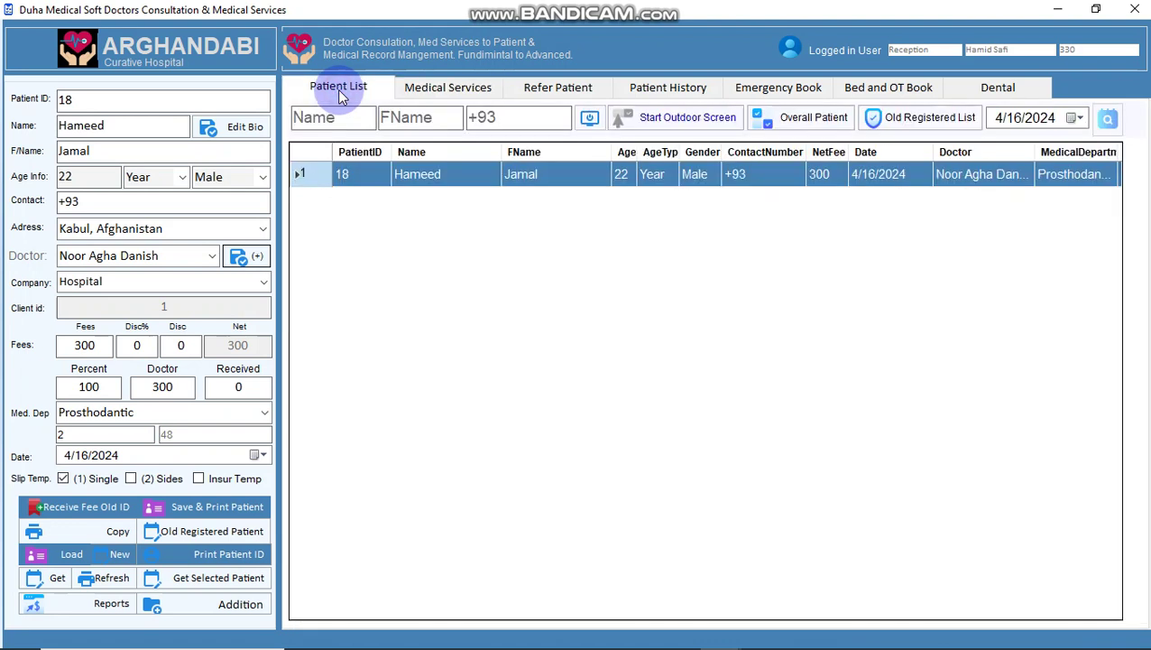
pyautogui.click(1075, 118)
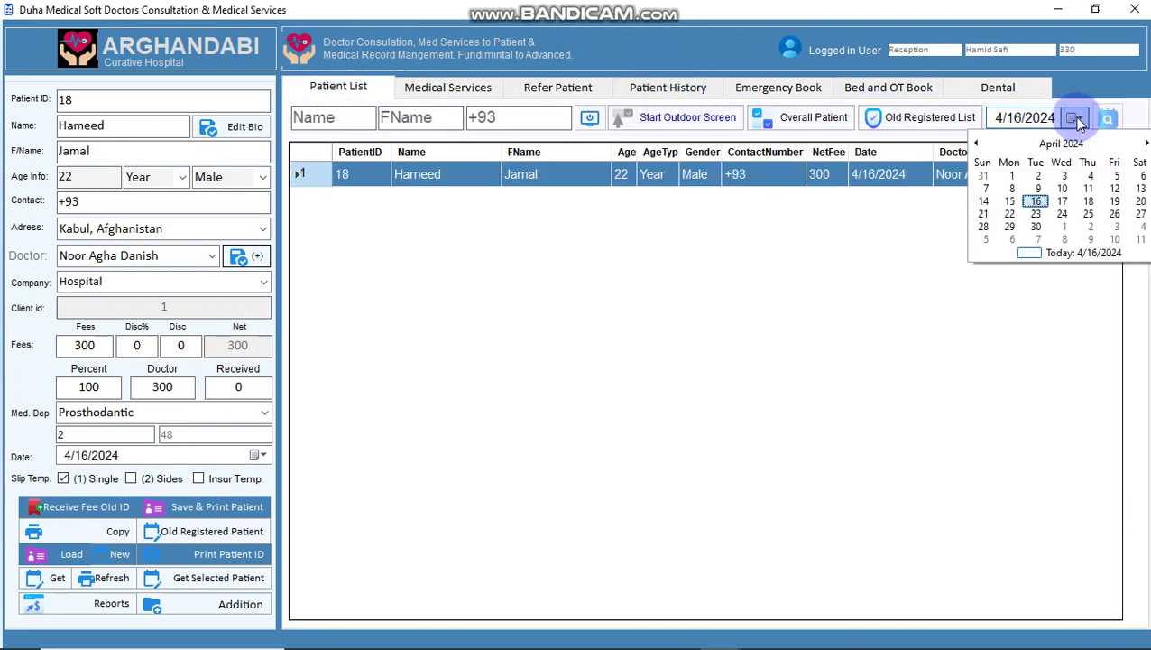
pyautogui.click(1010, 202)
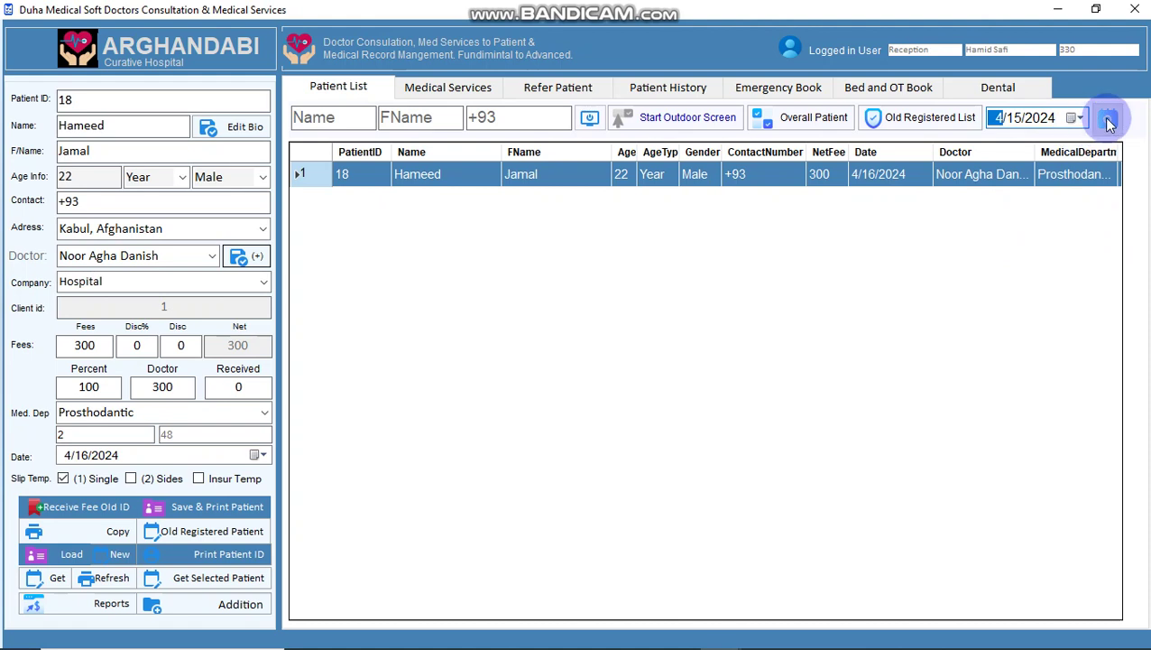
pyautogui.click(1109, 121)
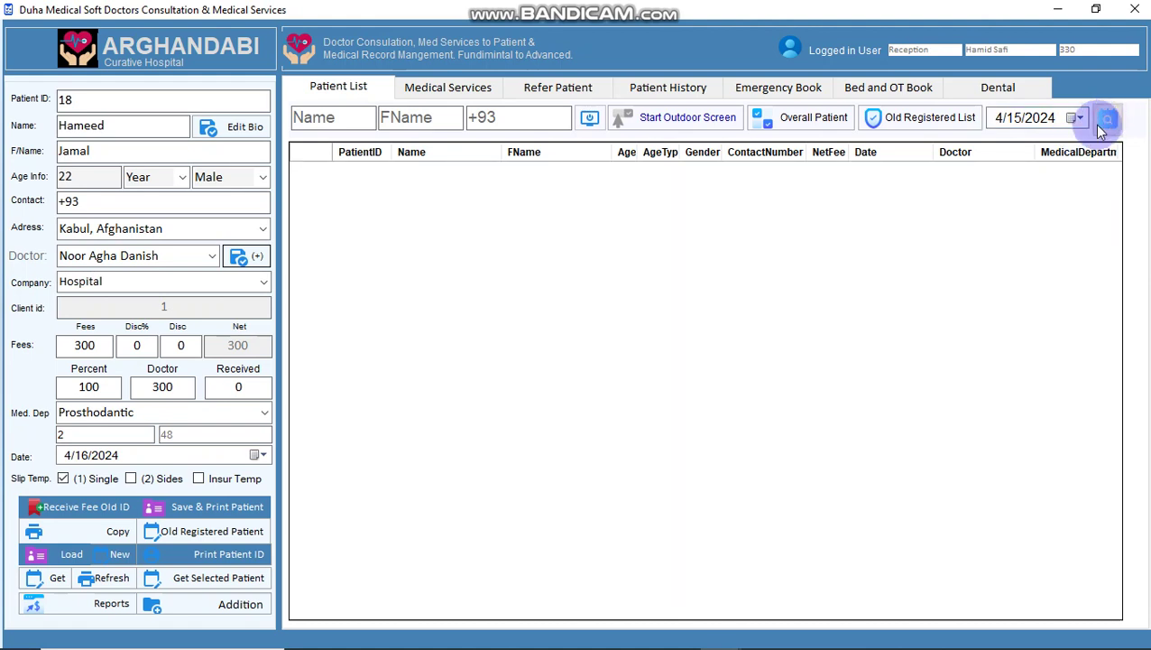
pyautogui.click(797, 117)
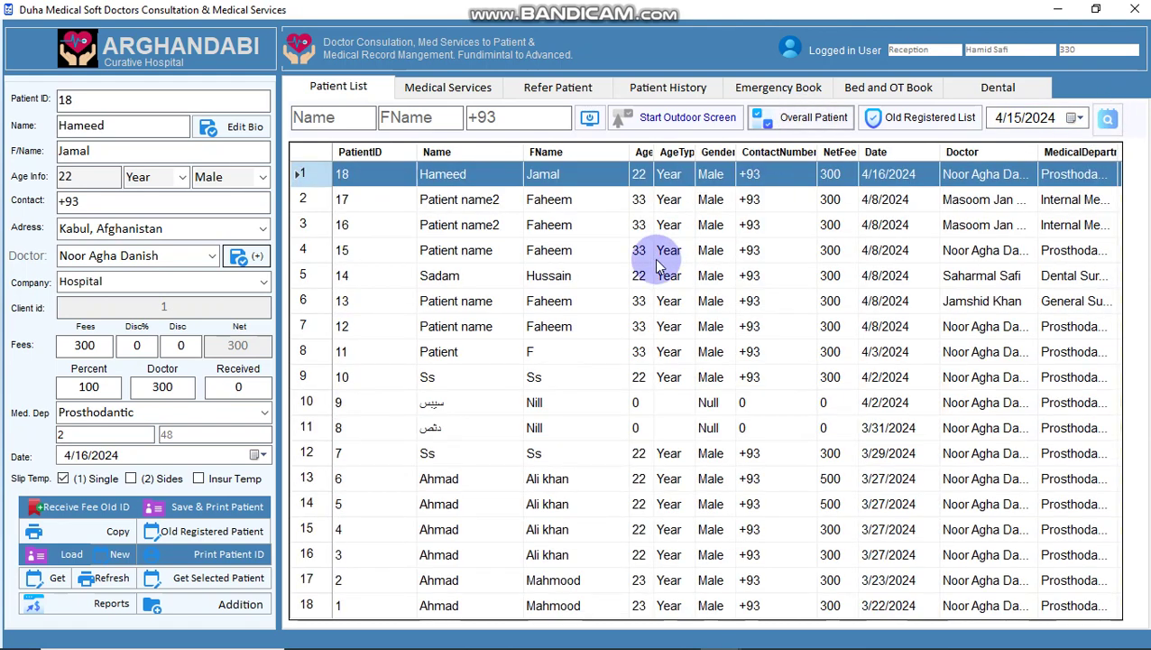
# - Load the fifth patient and invoice HBS Ag and HIV as Laboratory invoice 53, total 850
pyautogui.click(448, 224)
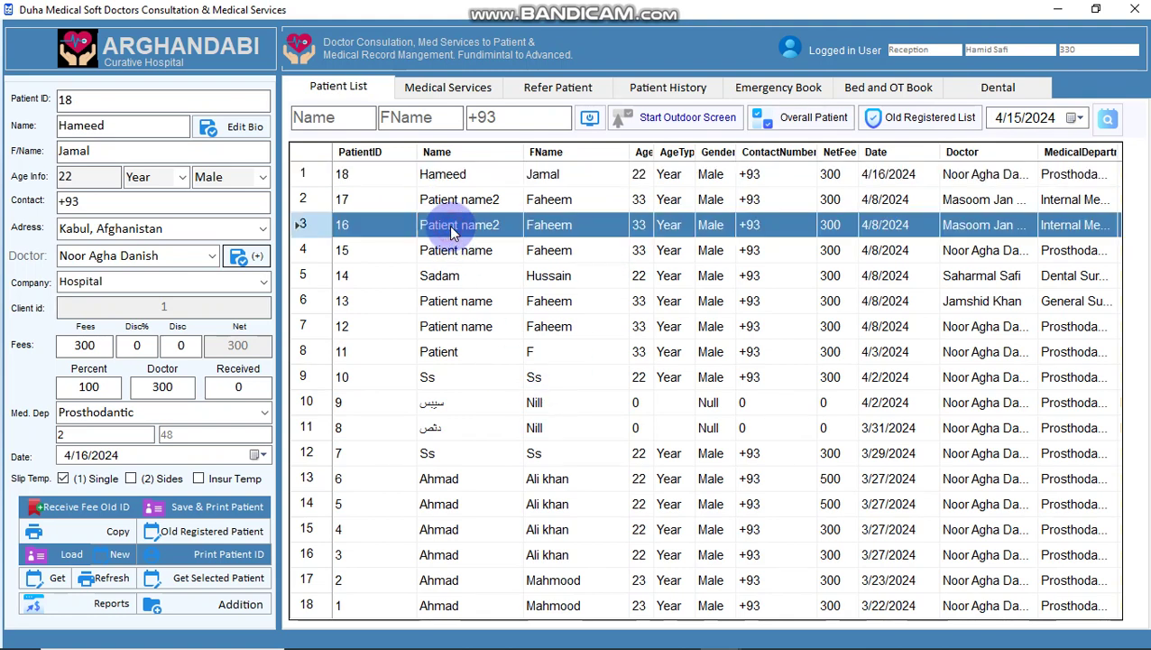
pyautogui.doubleClick(462, 270)
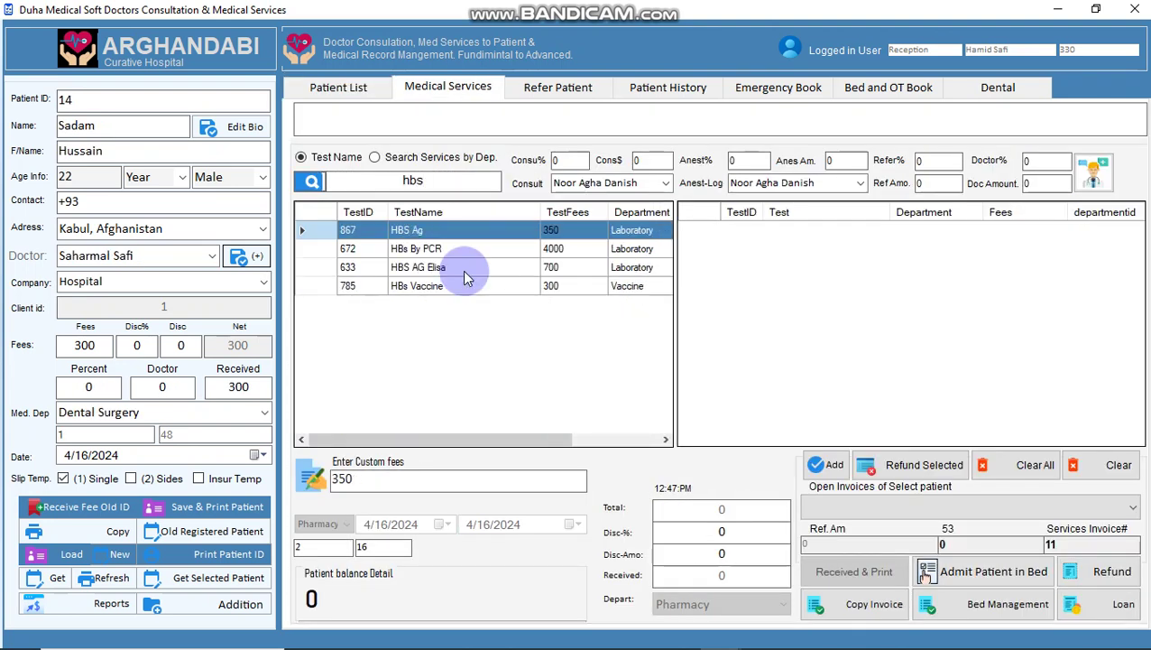
pyautogui.write('hi')
pyautogui.doubleClick(463, 233)
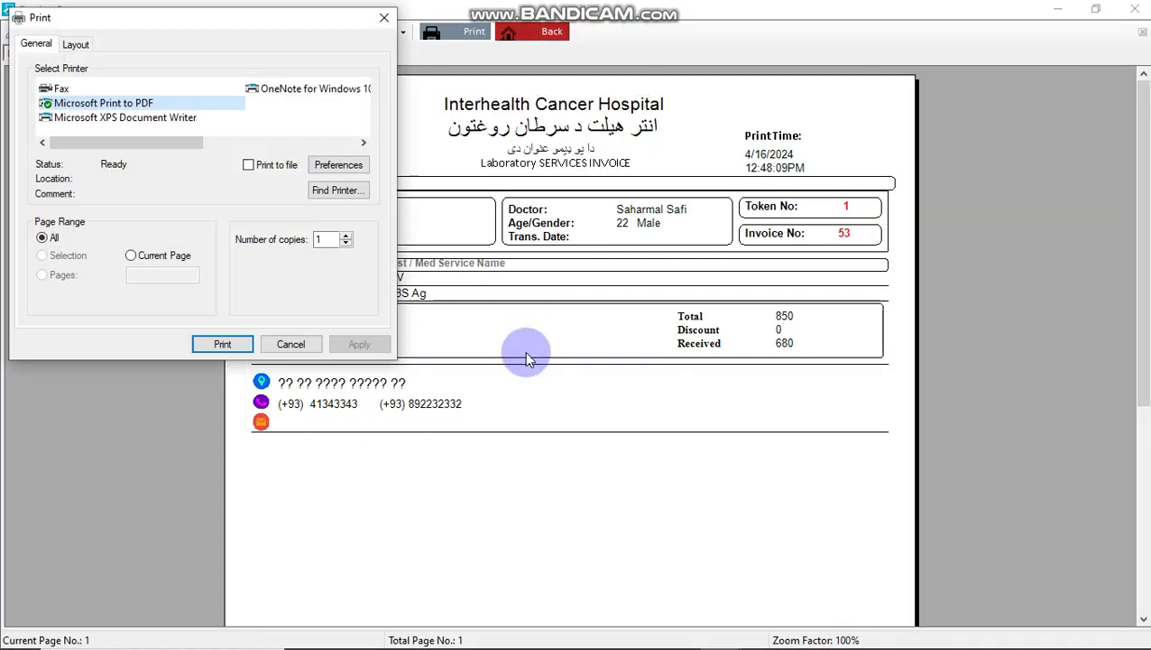
pyautogui.press('Escape')
pyautogui.press('Escape')
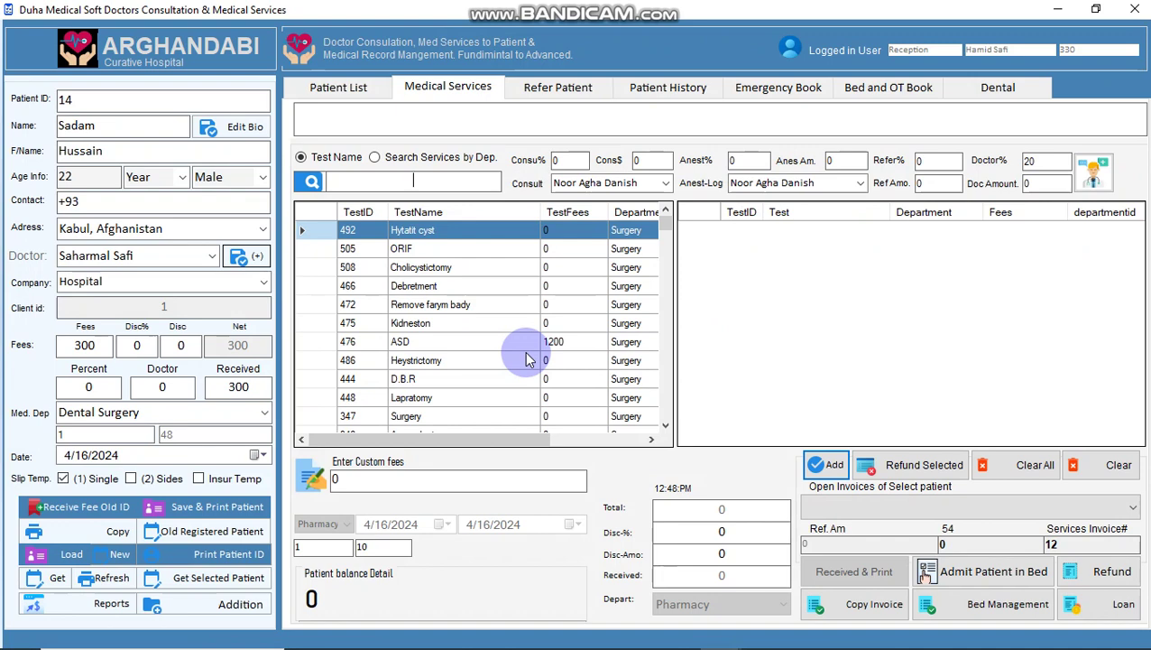
# - Reload the first patient and open their invoice 8 with four tests totalling 2350
pyautogui.click(338, 86)
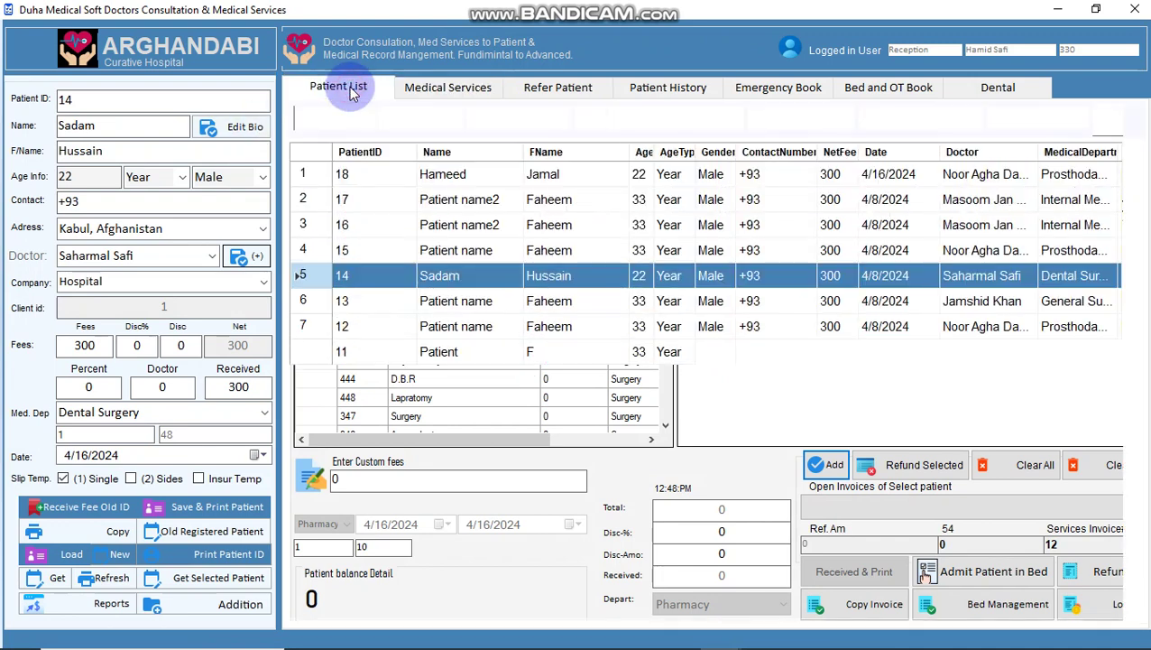
pyautogui.doubleClick(431, 173)
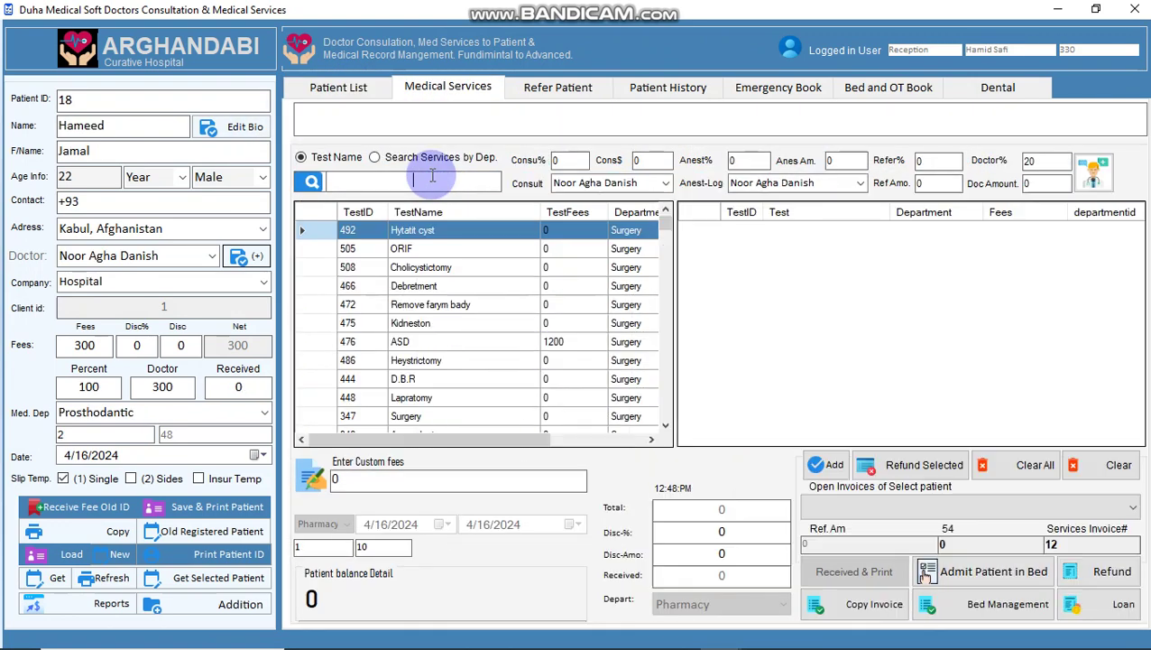
pyautogui.click(866, 505)
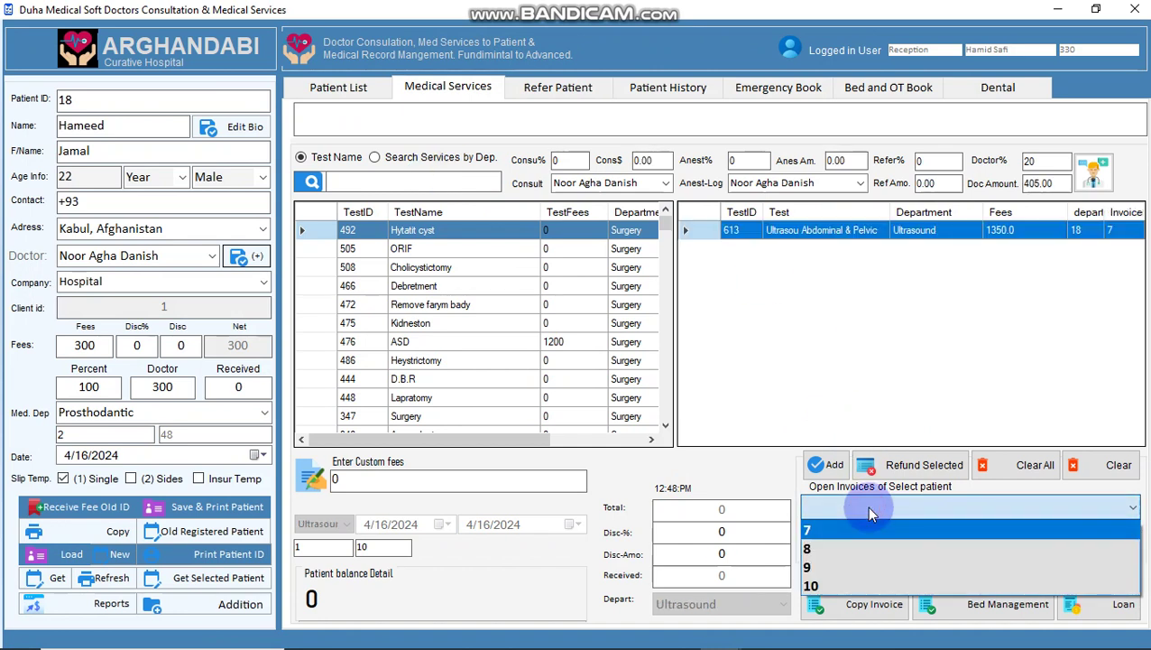
pyautogui.click(857, 549)
pyautogui.scroll(-2, 839, 553)
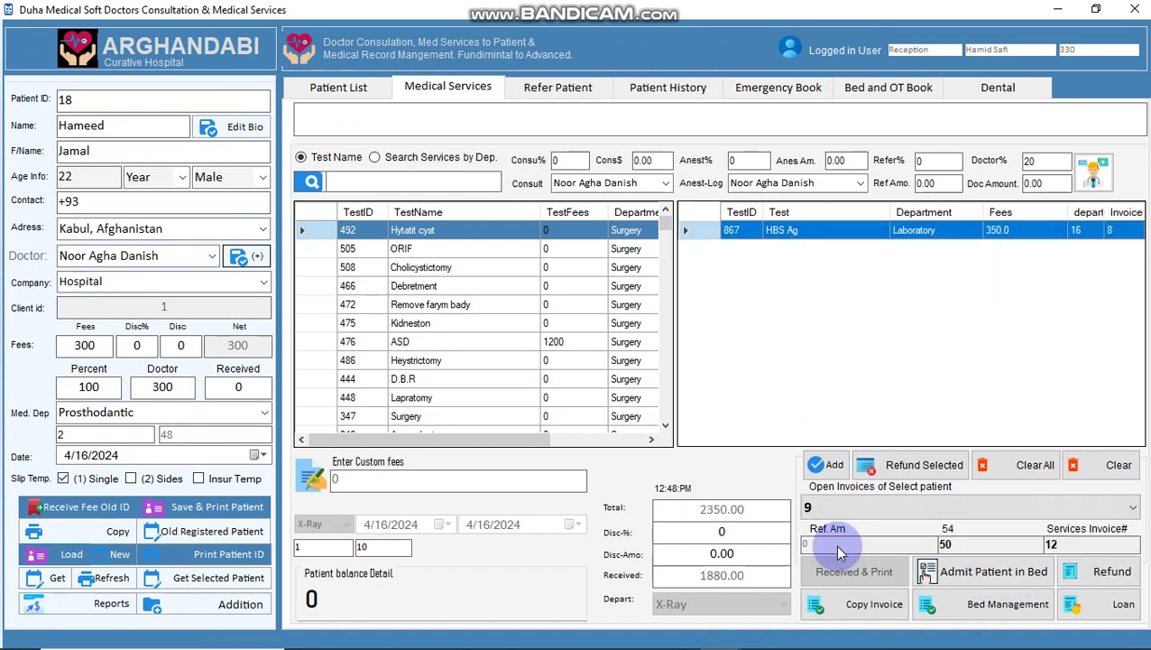
pyautogui.scroll(2, 839, 553)
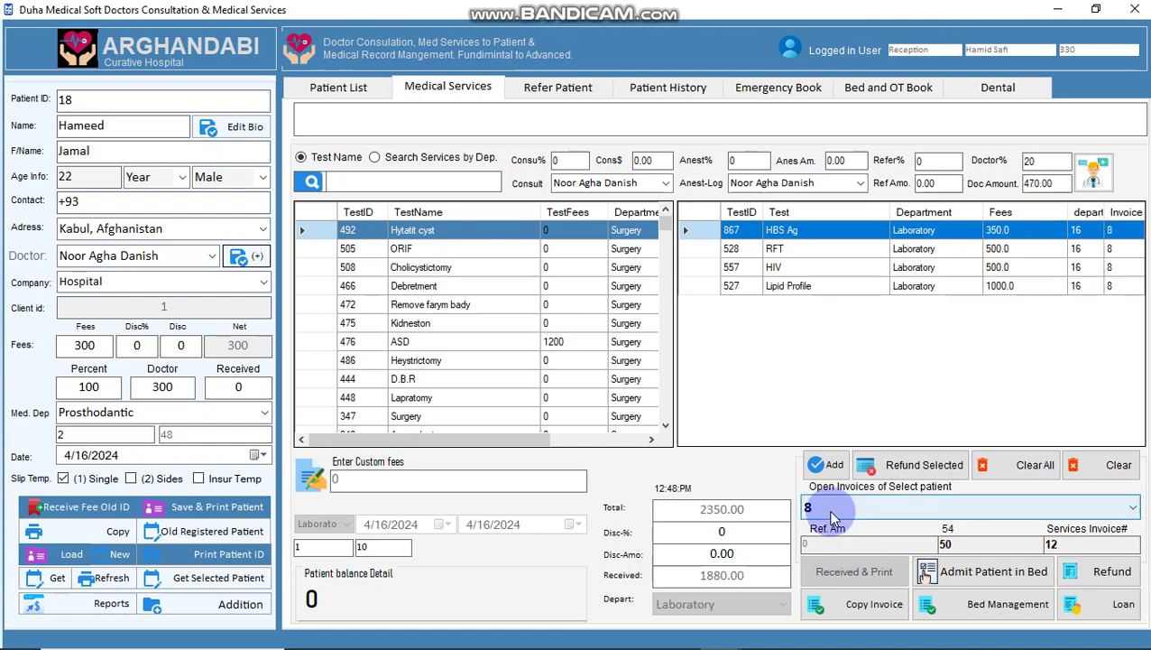
# - Preview a copy of invoice 8 without printing, then open the Reports window
pyautogui.click(835, 616)
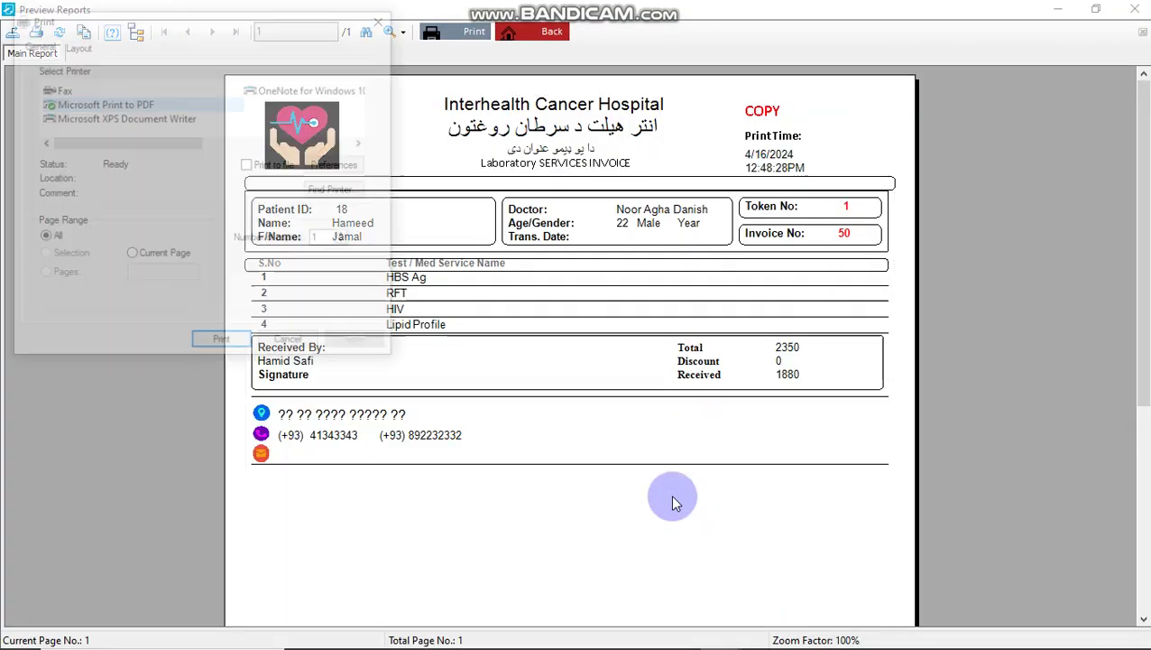
pyautogui.press('Return')
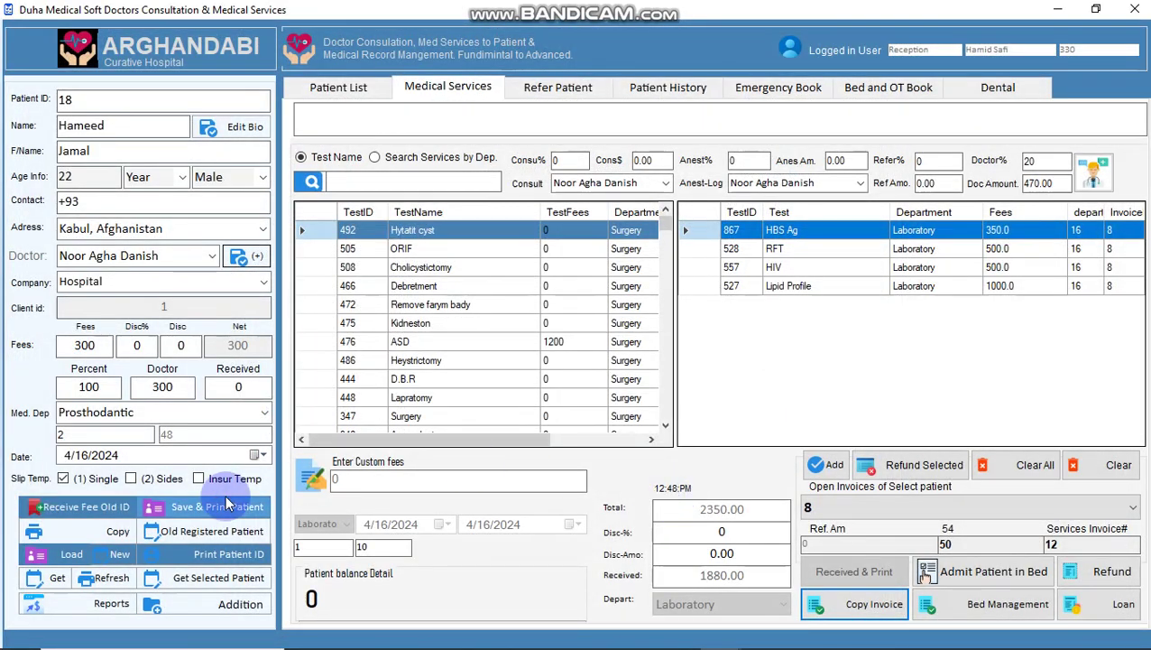
pyautogui.click(76, 604)
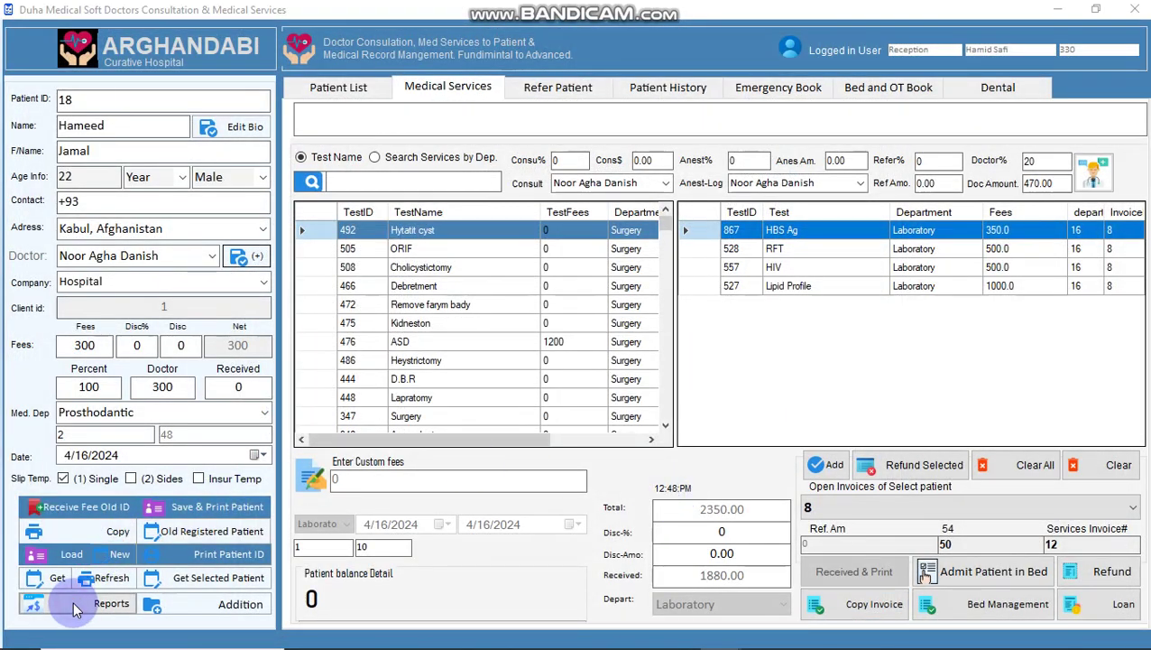
# - Set the report period to 08:48:34–13:48:34 on 04/16/2024 and pick one user
pyautogui.click(228, 264)
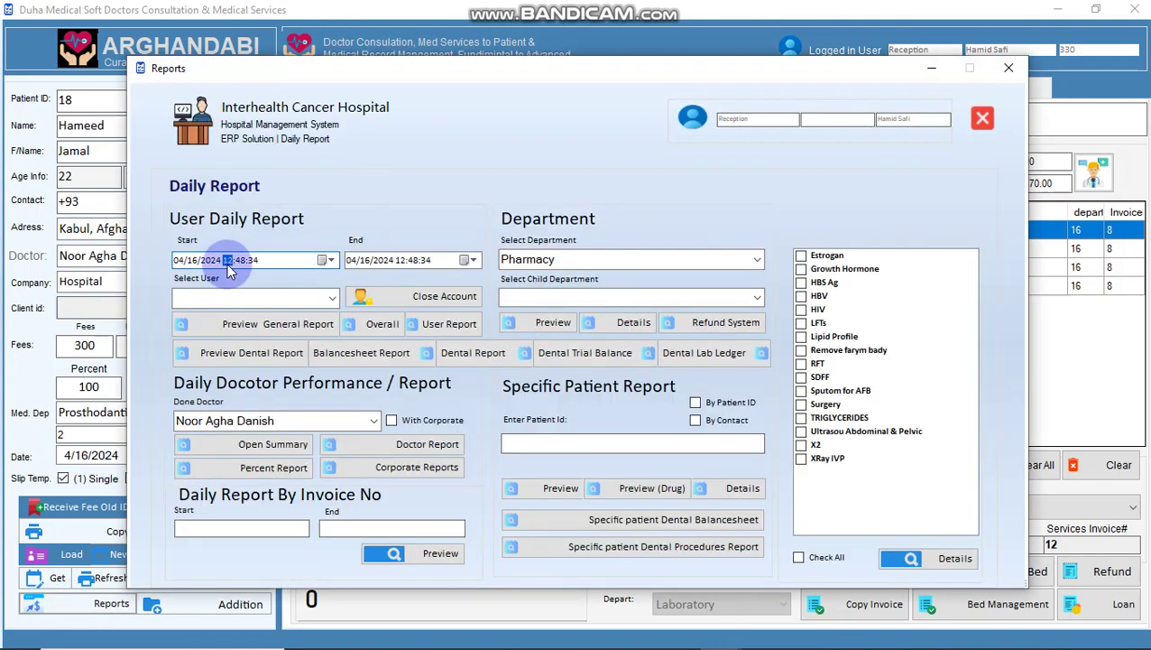
pyautogui.click(399, 260)
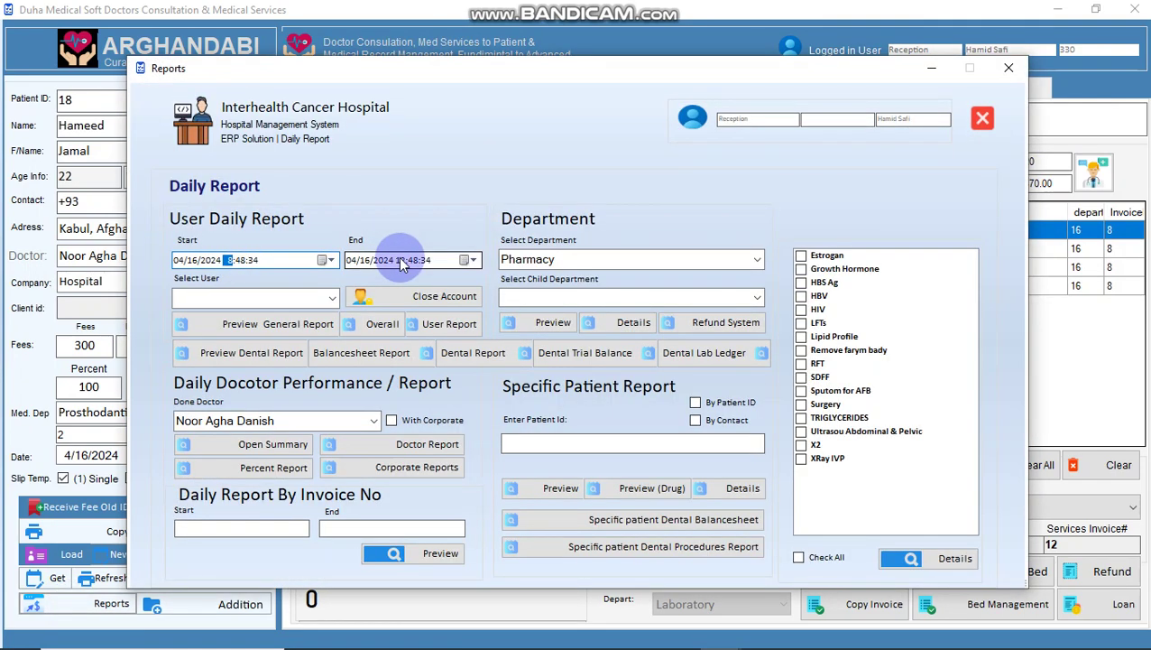
pyautogui.click(330, 298)
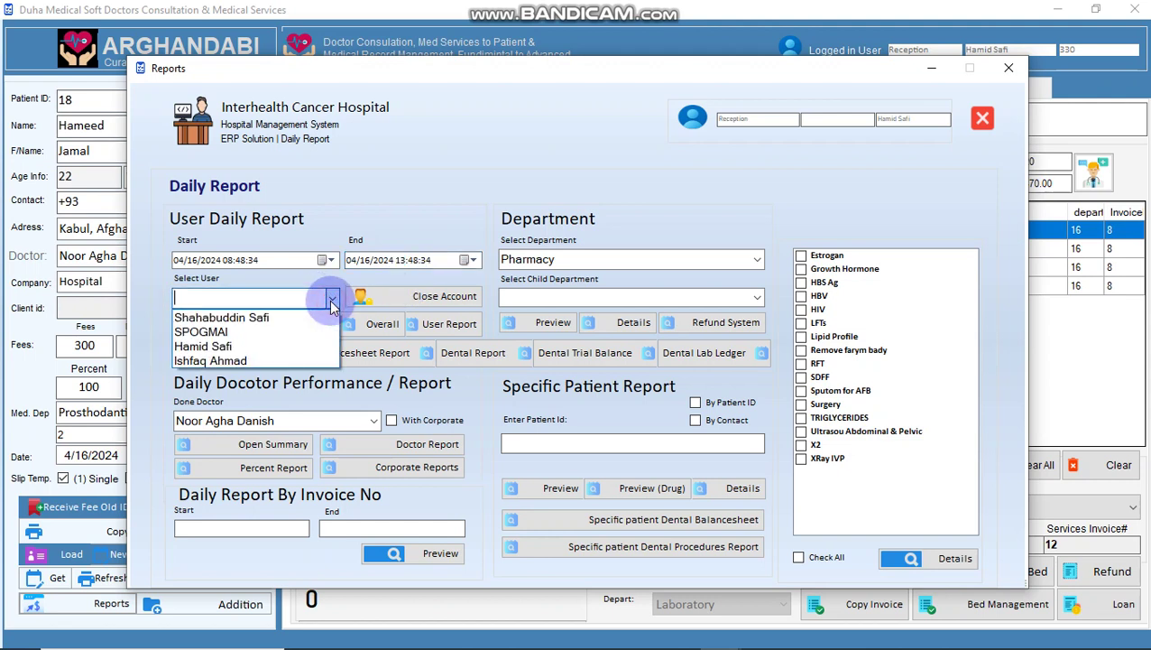
pyautogui.click(268, 348)
# - Preview that user's general report, then the overall 6750 General Ledger, and clear the user
pyautogui.click(230, 328)
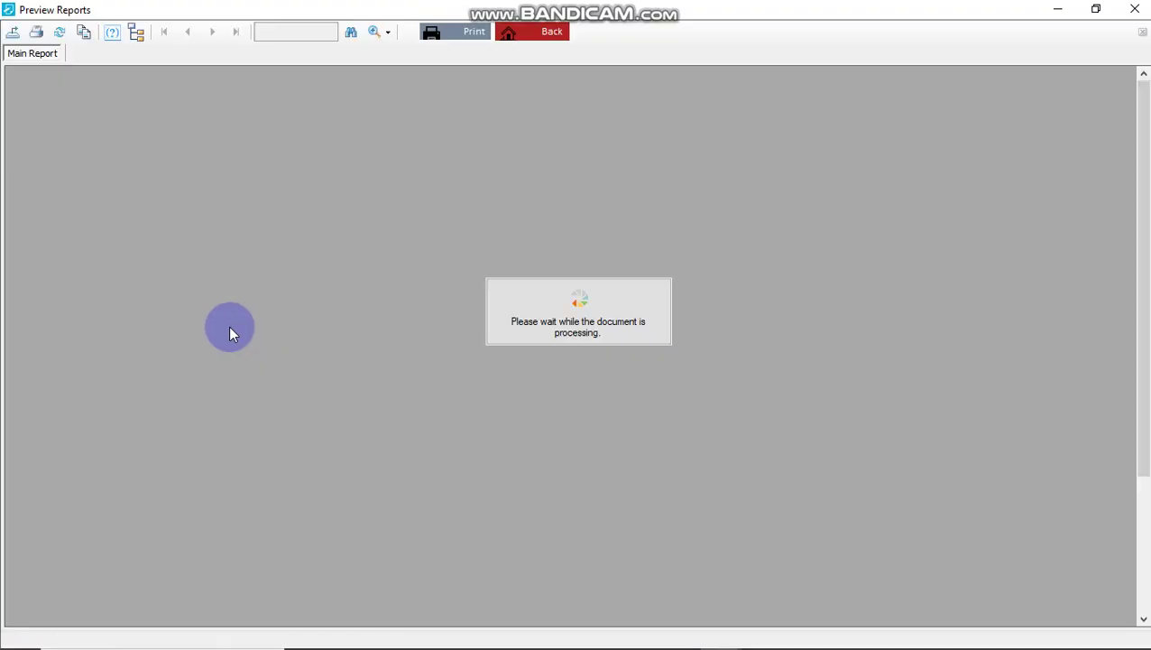
pyautogui.press('Escape')
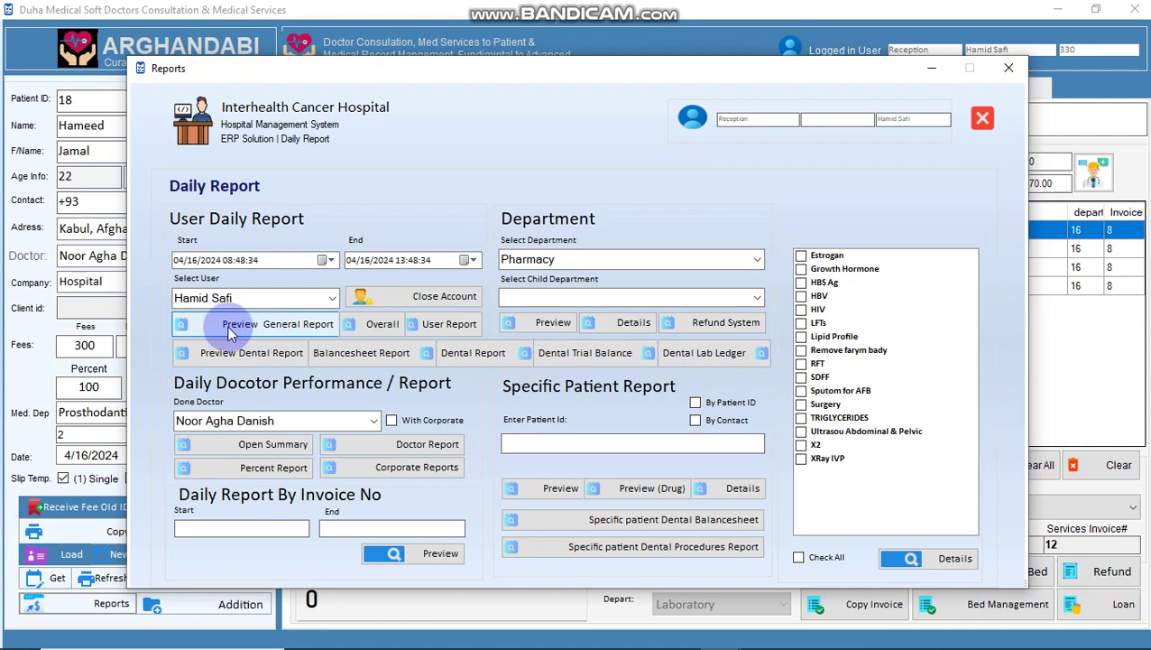
pyautogui.click(359, 327)
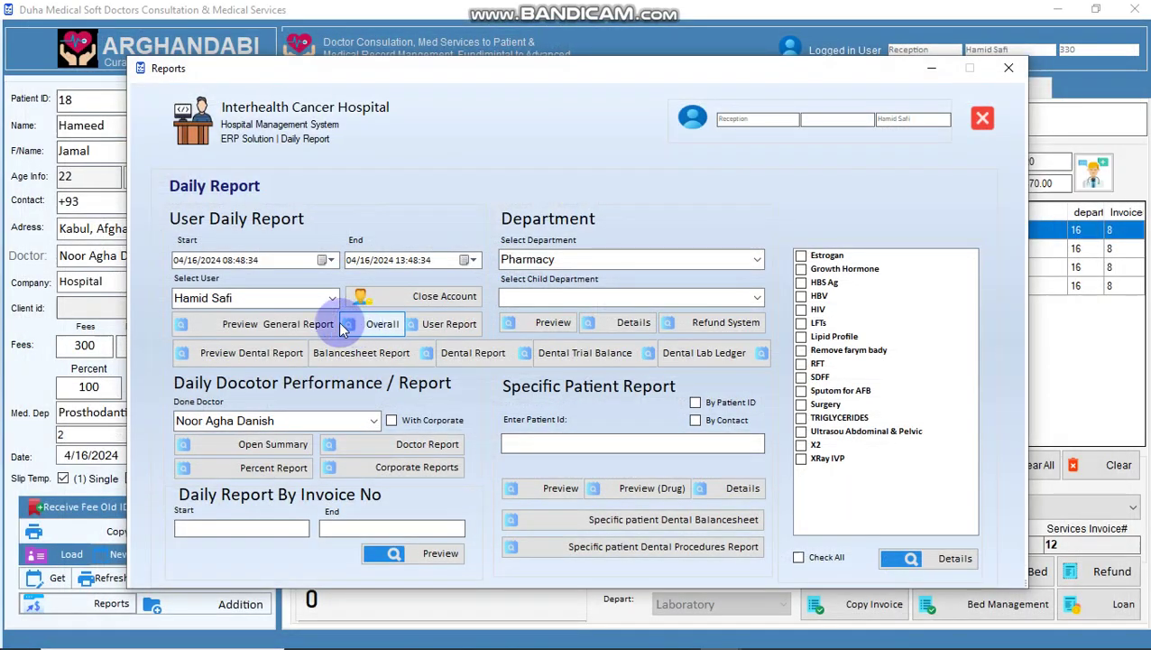
pyautogui.click(293, 300)
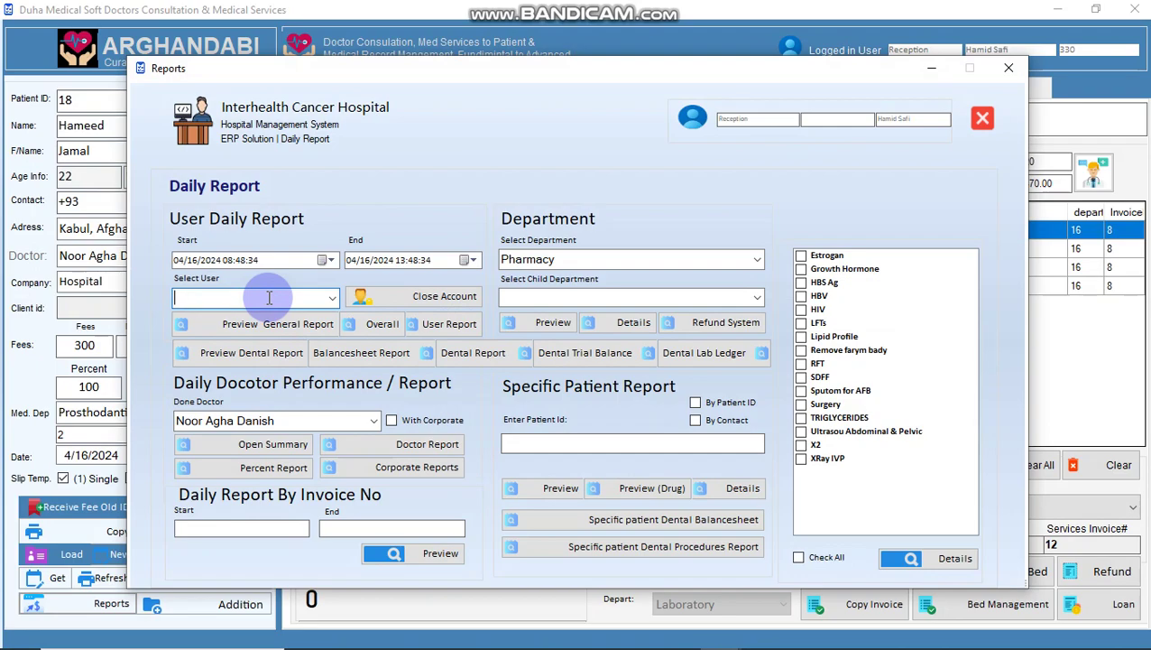
# - Preview the Laboratory department report, then the X-Ray department report
pyautogui.click(277, 325)
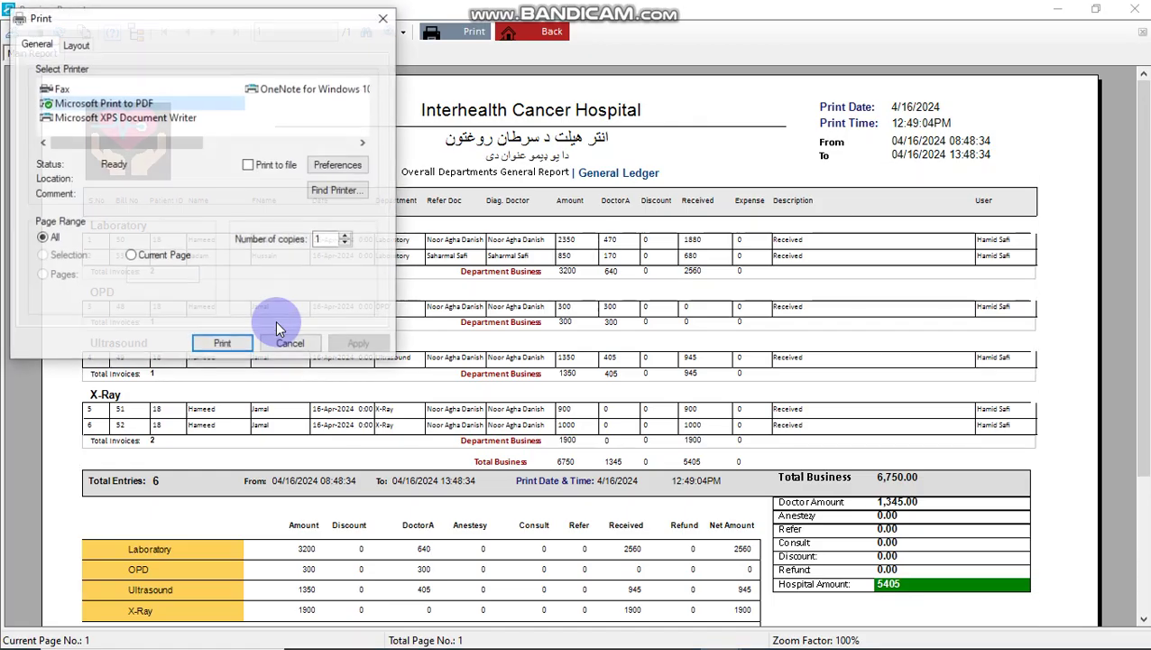
pyautogui.click(277, 326)
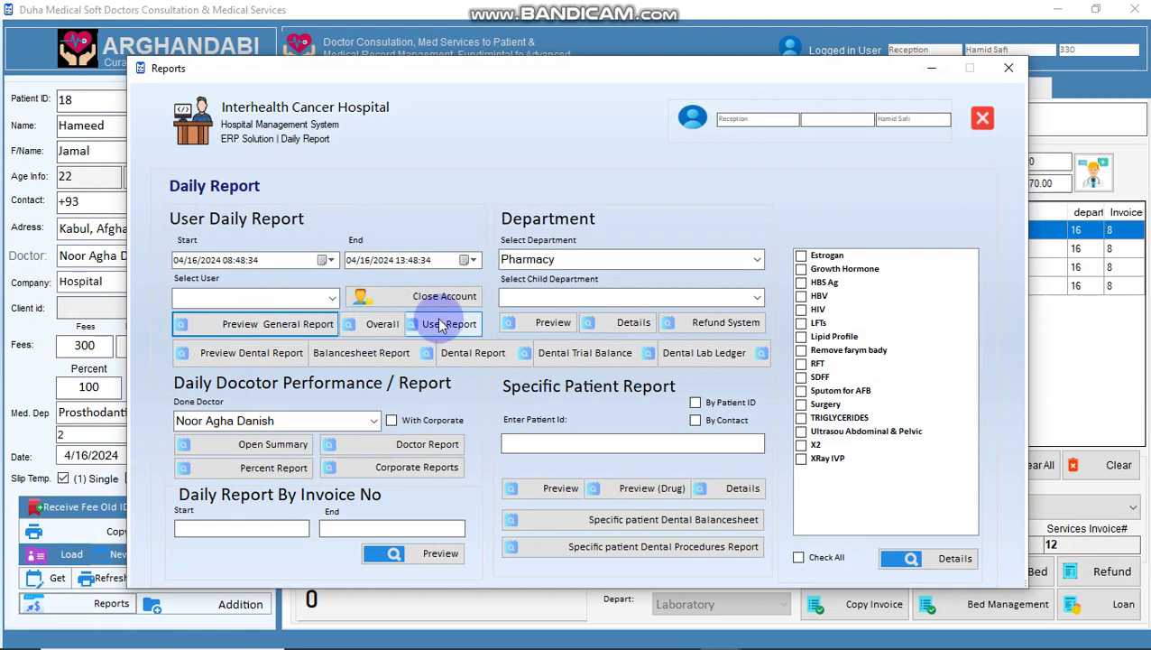
pyautogui.click(586, 259)
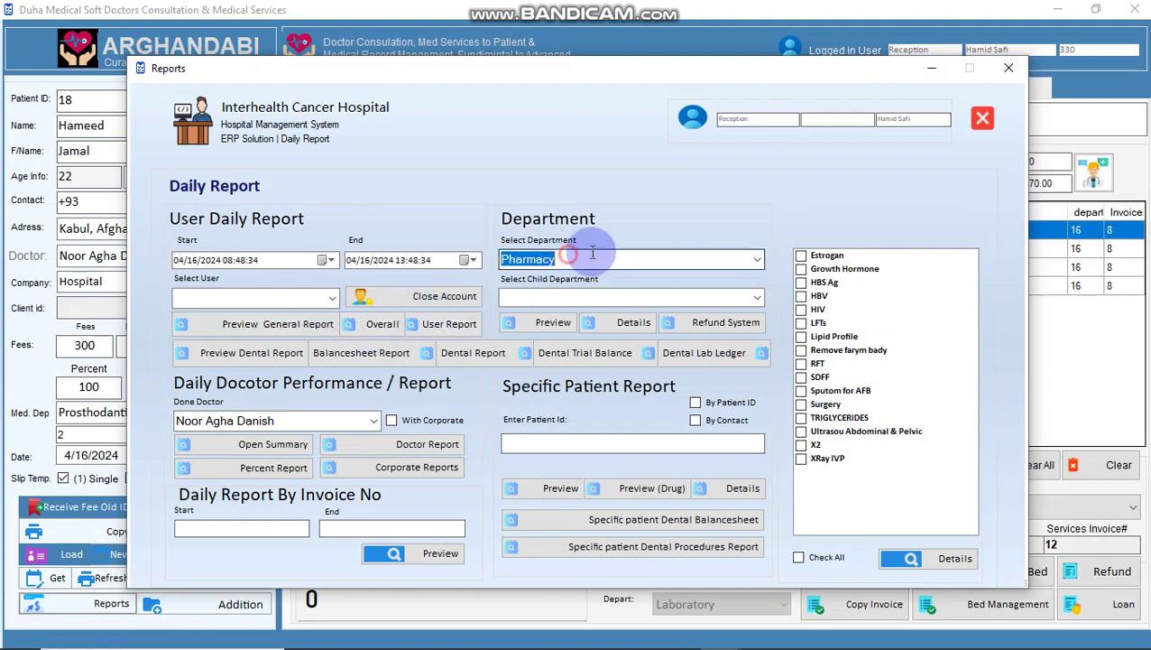
pyautogui.click(756, 261)
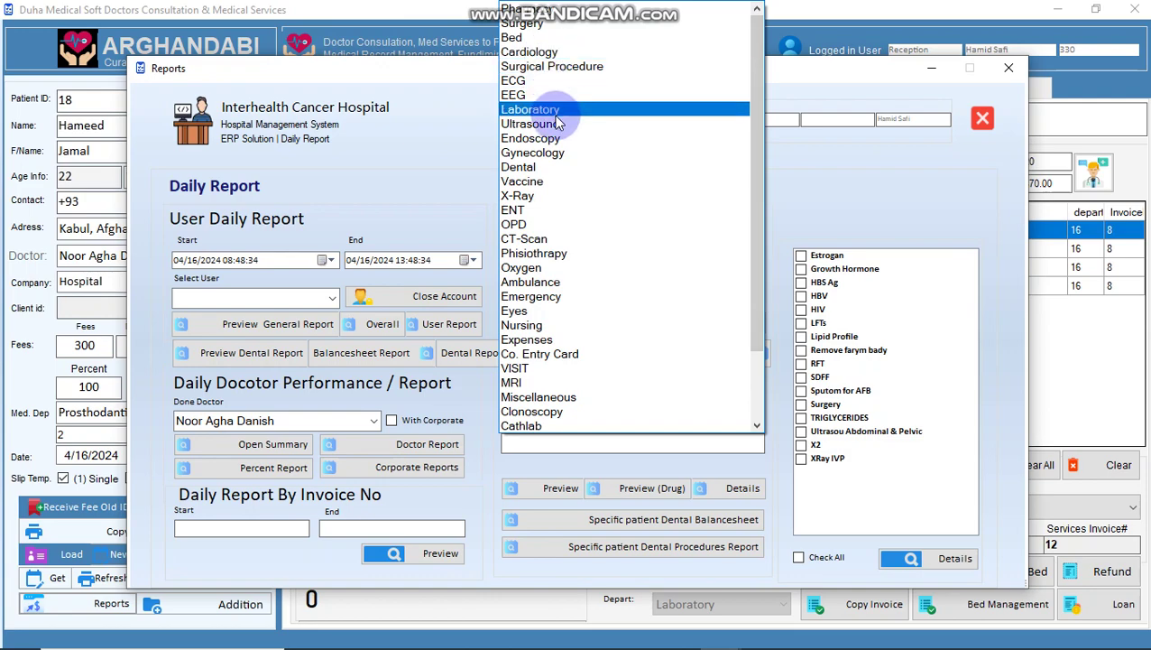
pyautogui.click(555, 110)
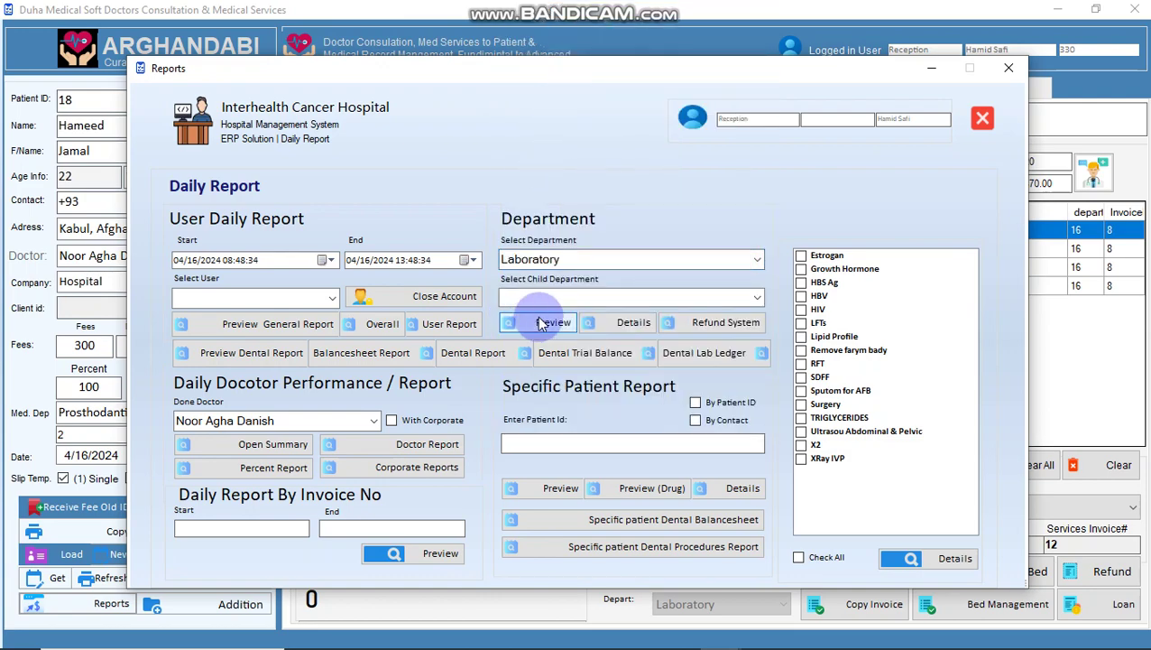
pyautogui.click(540, 325)
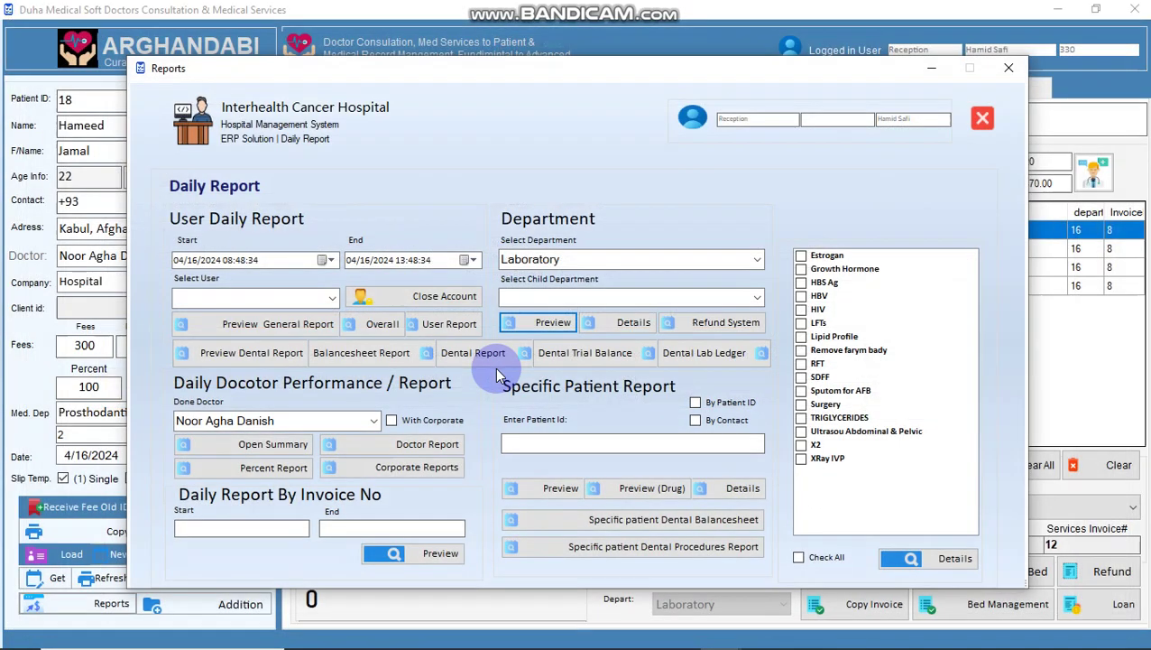
pyautogui.click(523, 260)
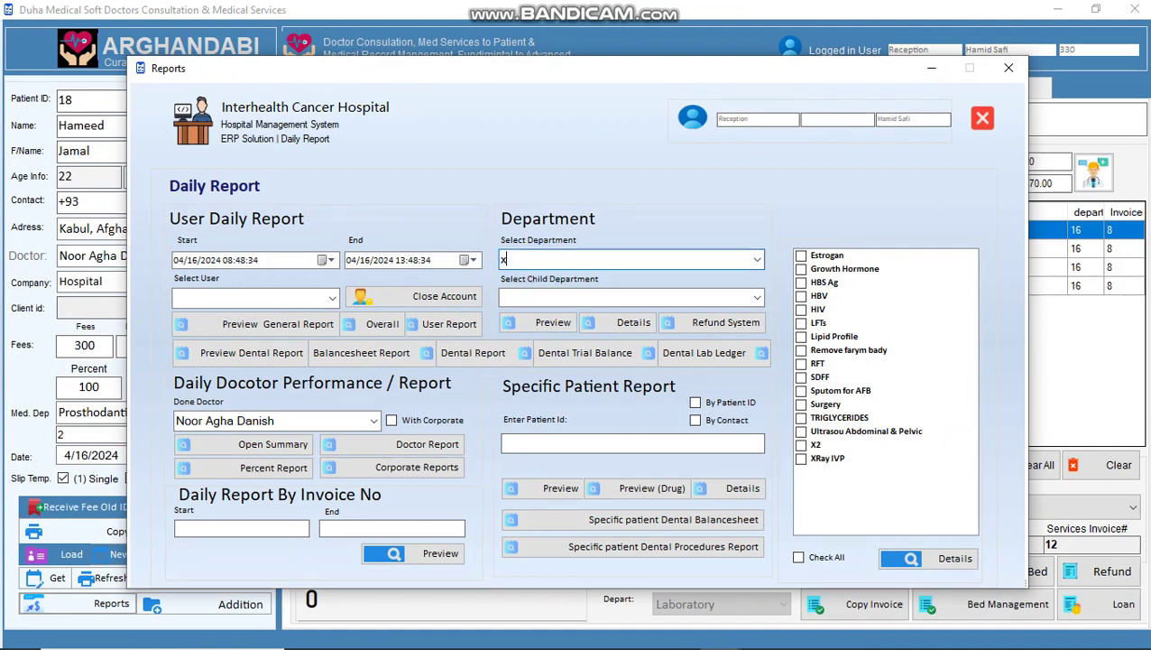
pyautogui.click(538, 322)
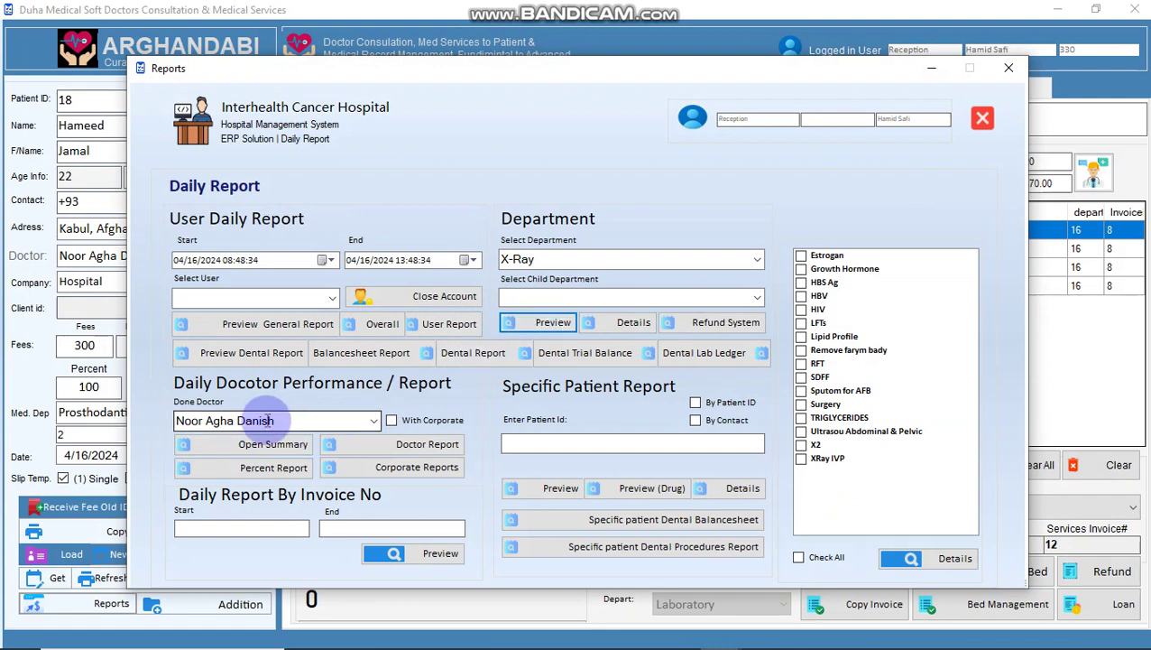
# - Preview the doctor performance report and summary, then the patient's general ledger by patient ID
pyautogui.click(356, 441)
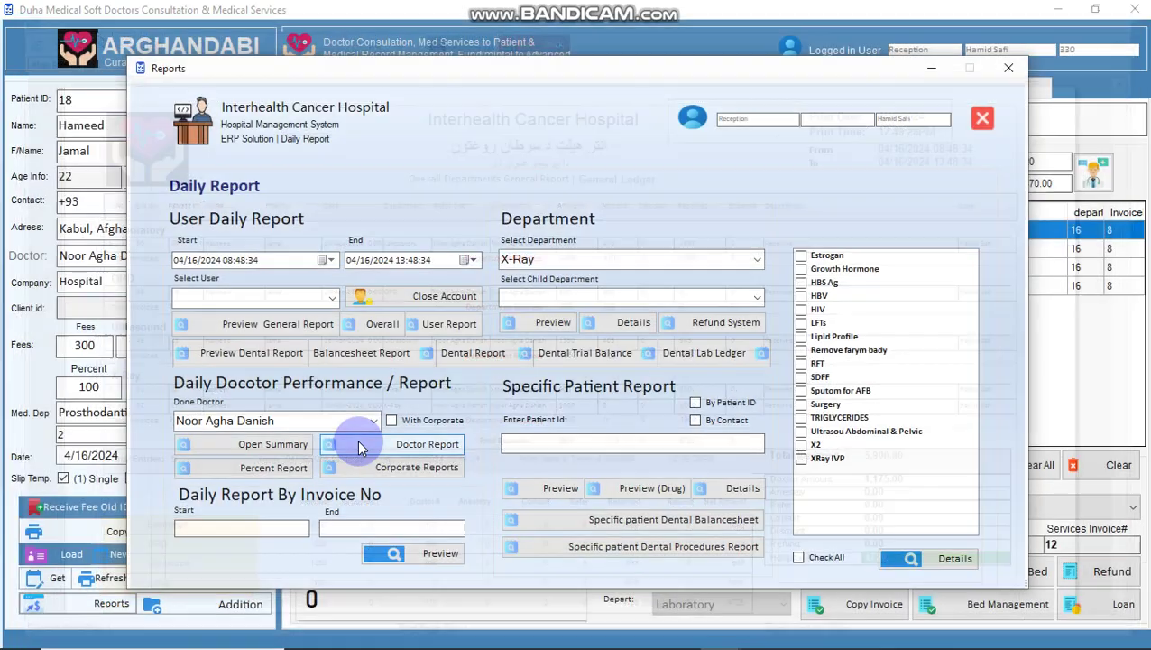
pyautogui.click(276, 443)
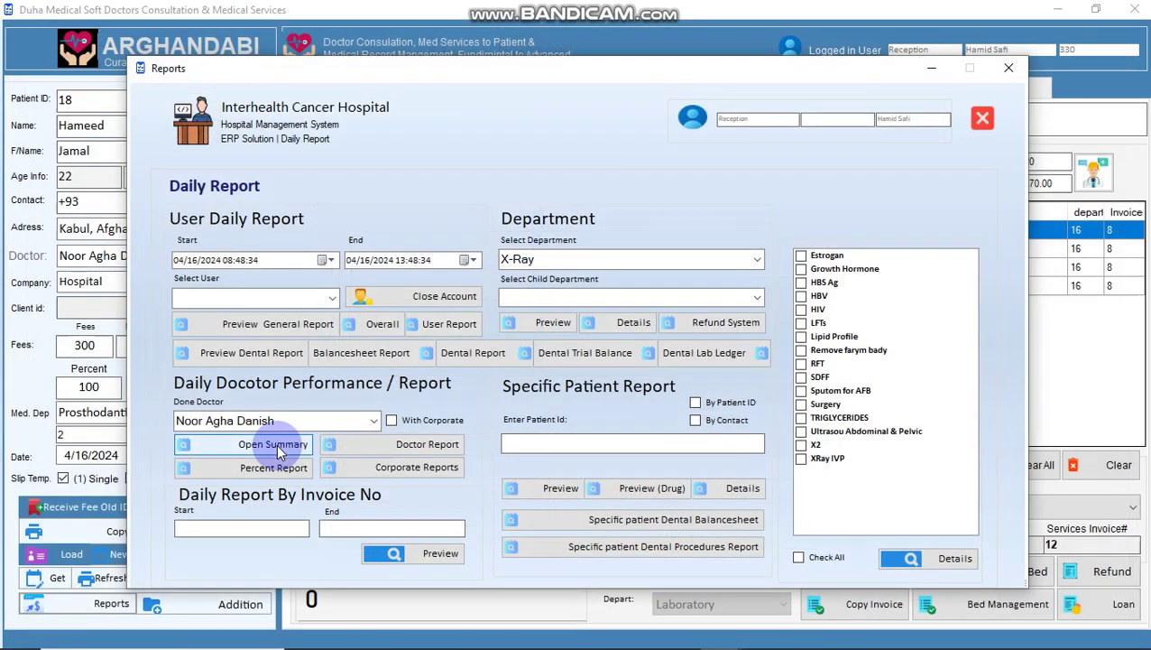
pyautogui.click(694, 402)
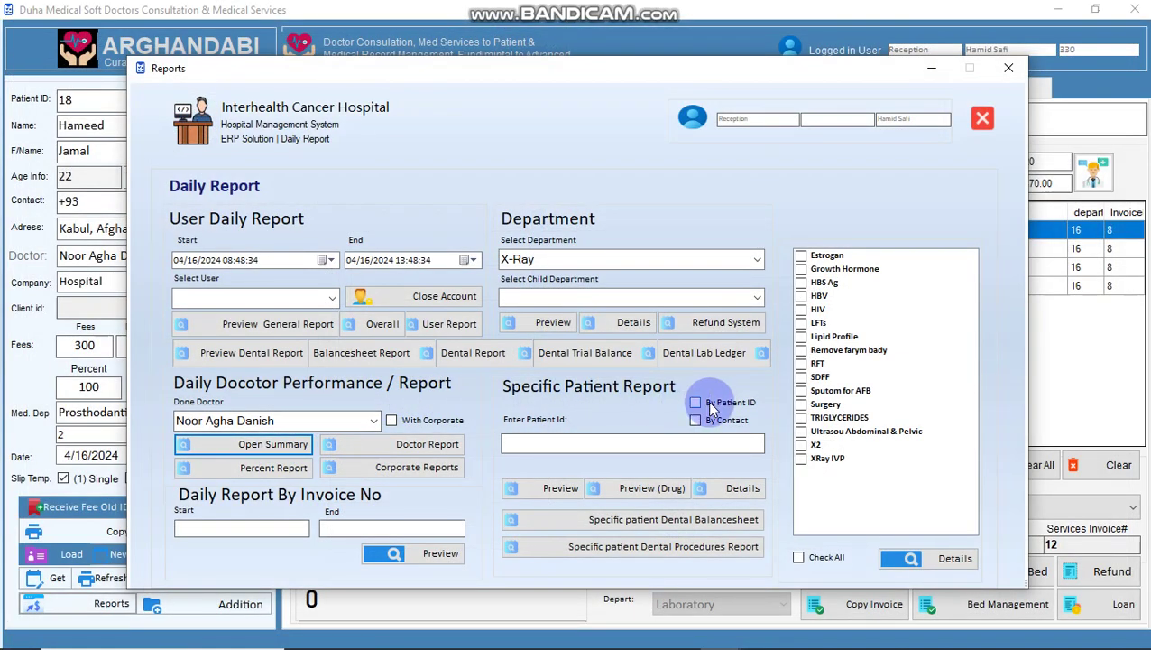
pyautogui.click(552, 488)
pyautogui.press('Escape')
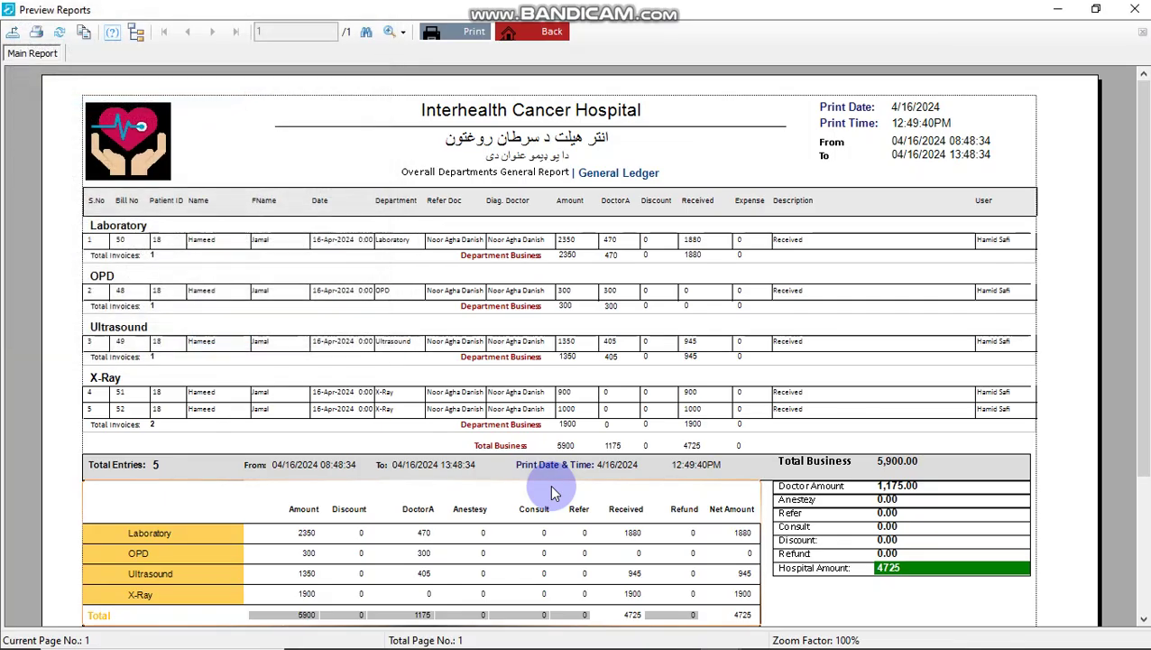
pyautogui.press('Escape')
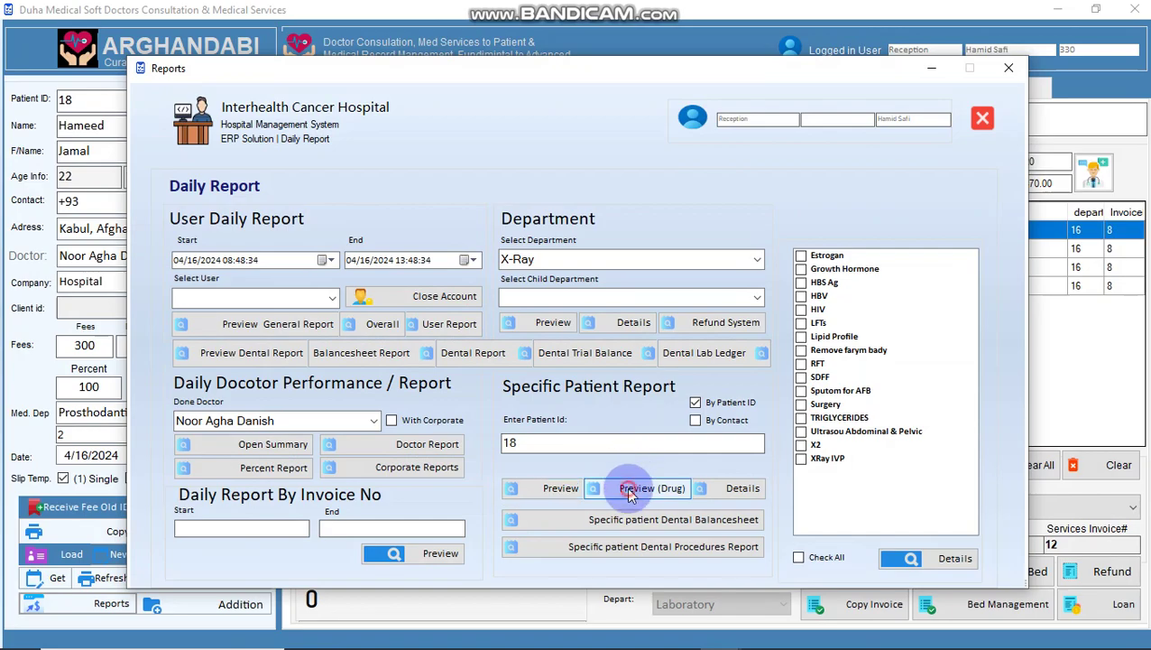
# - Preview the patient's drug sales report and department-wise details report
pyautogui.click(629, 493)
pyautogui.press('Escape')
pyautogui.press('Escape')
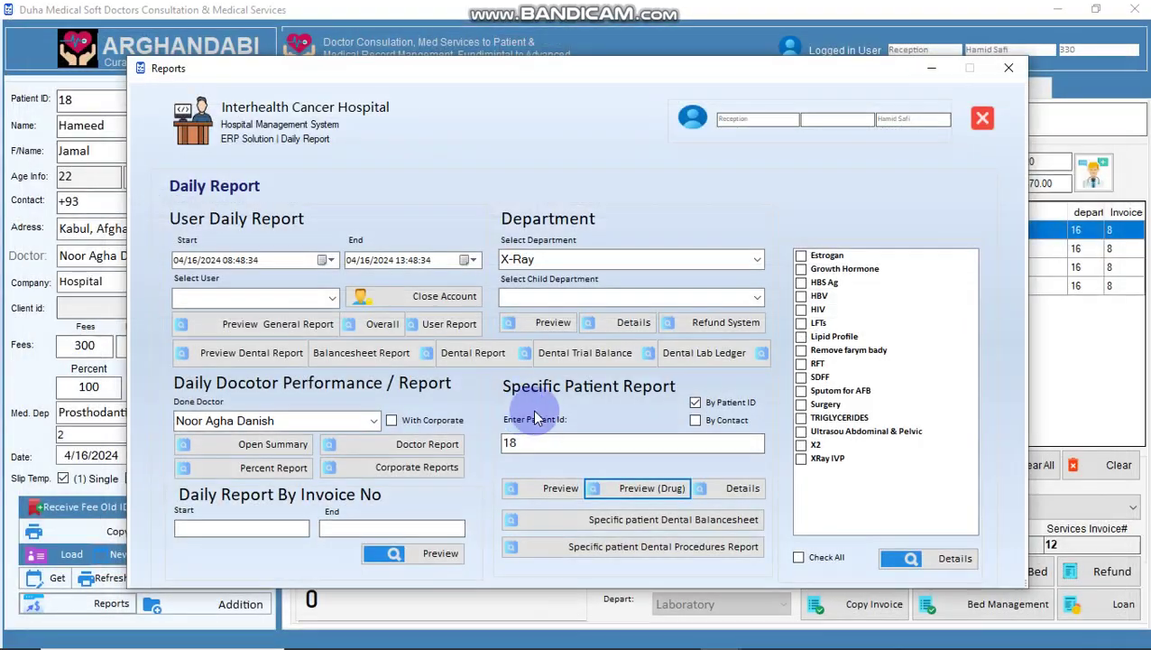
pyautogui.click(708, 492)
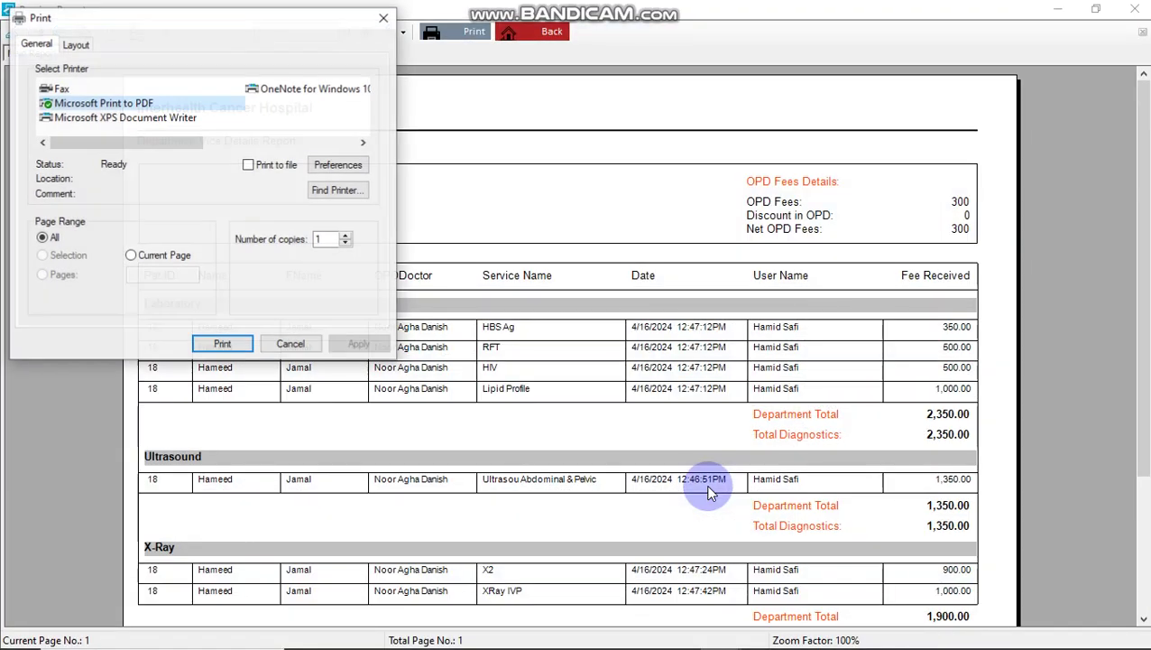
pyautogui.press('Escape')
pyautogui.scroll(-3, 642, 488)
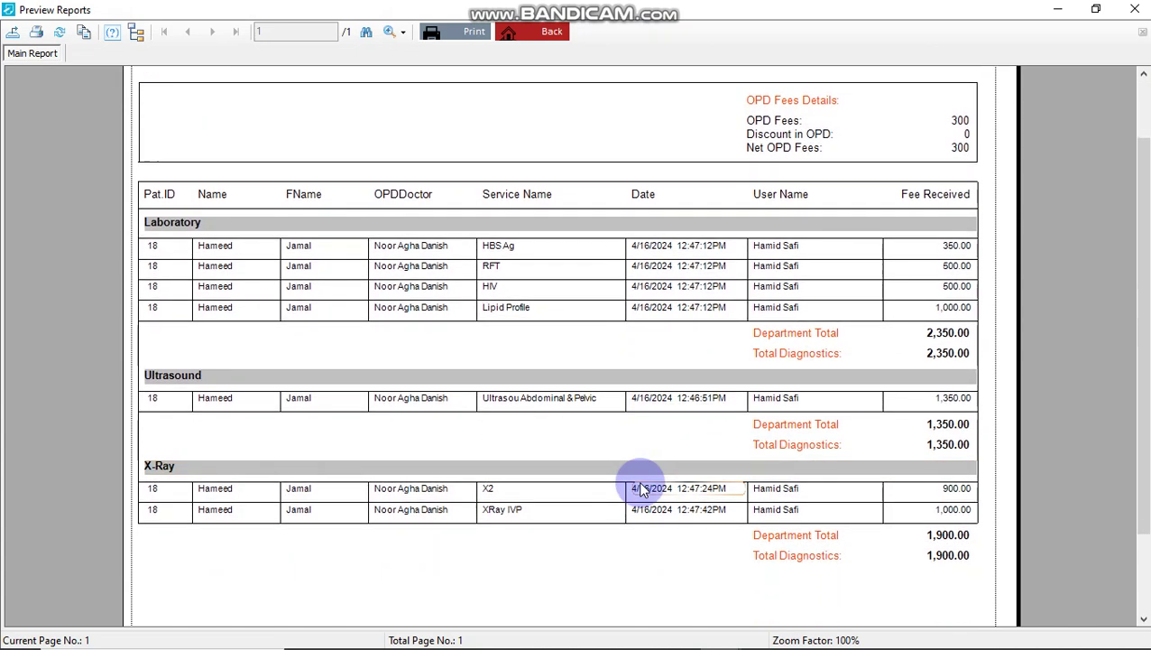
pyautogui.press('Escape')
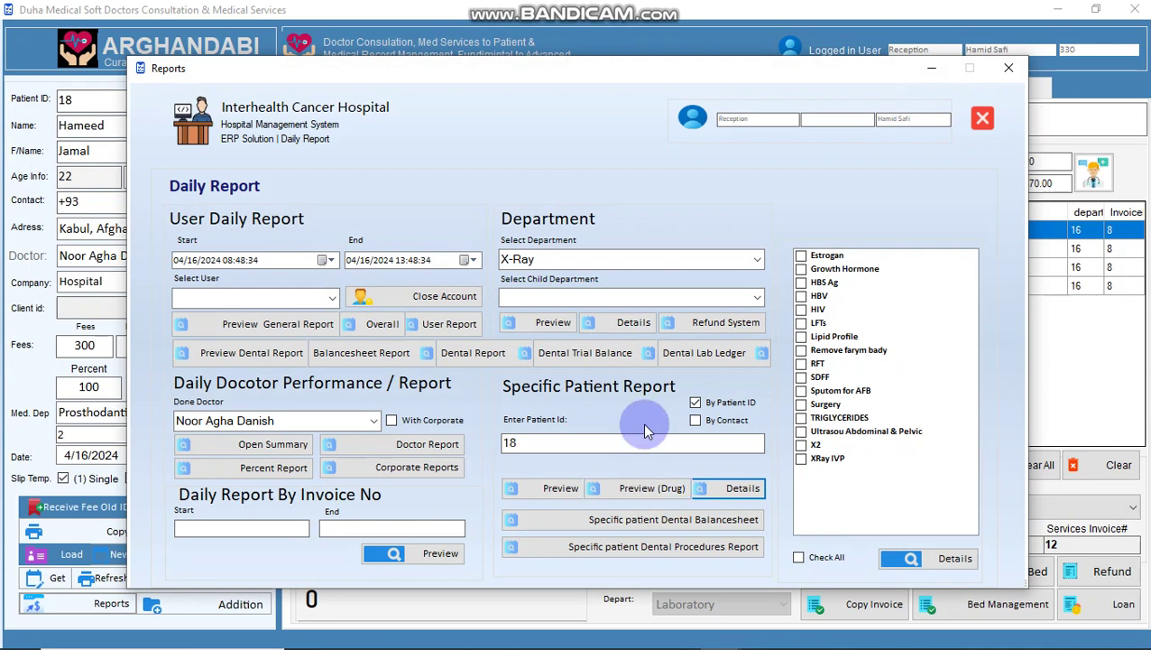
# - Load invoice 12 into the Refund System form
pyautogui.click(698, 334)
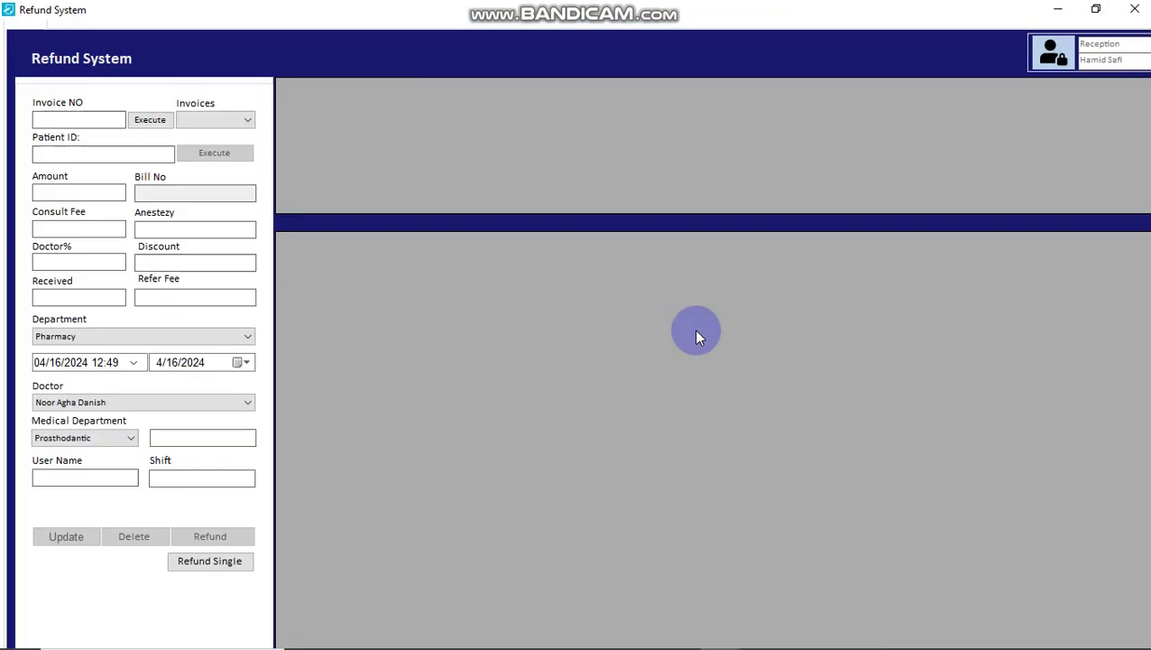
pyautogui.click(55, 120)
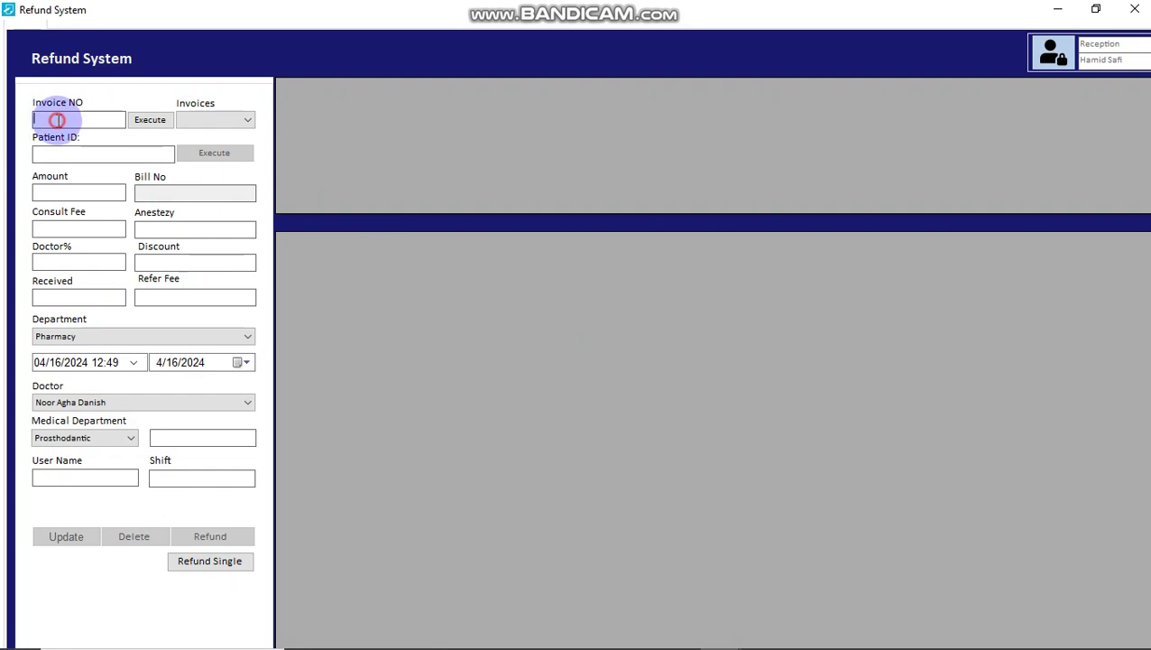
pyautogui.write('12')
pyautogui.press('Return')
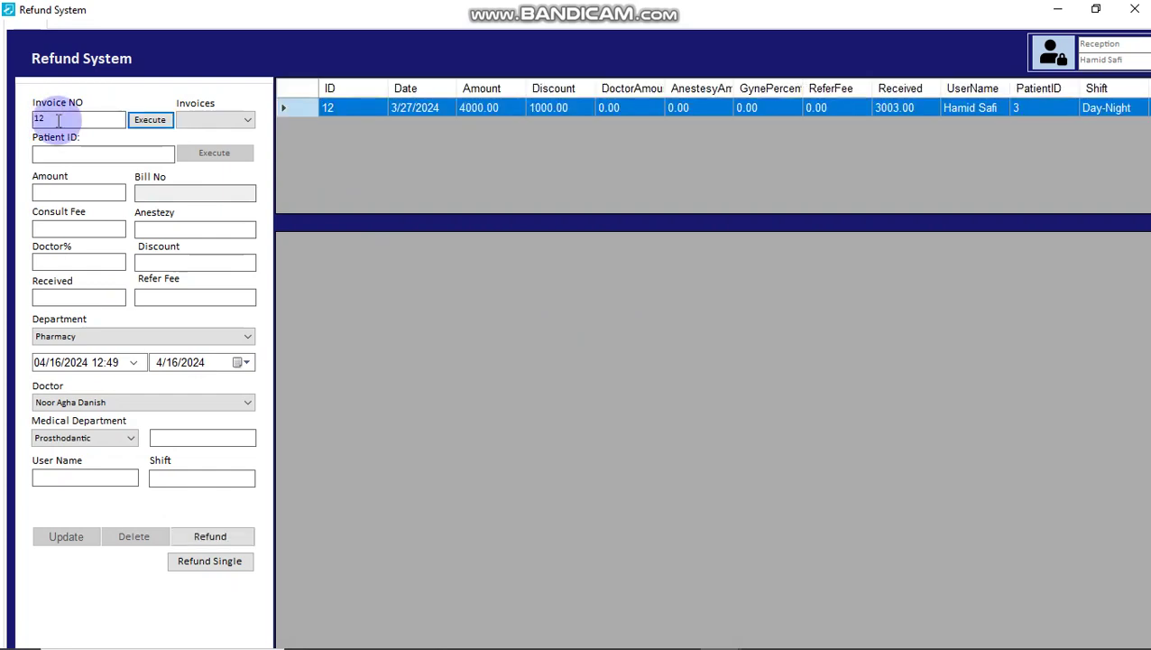
pyautogui.click(465, 110)
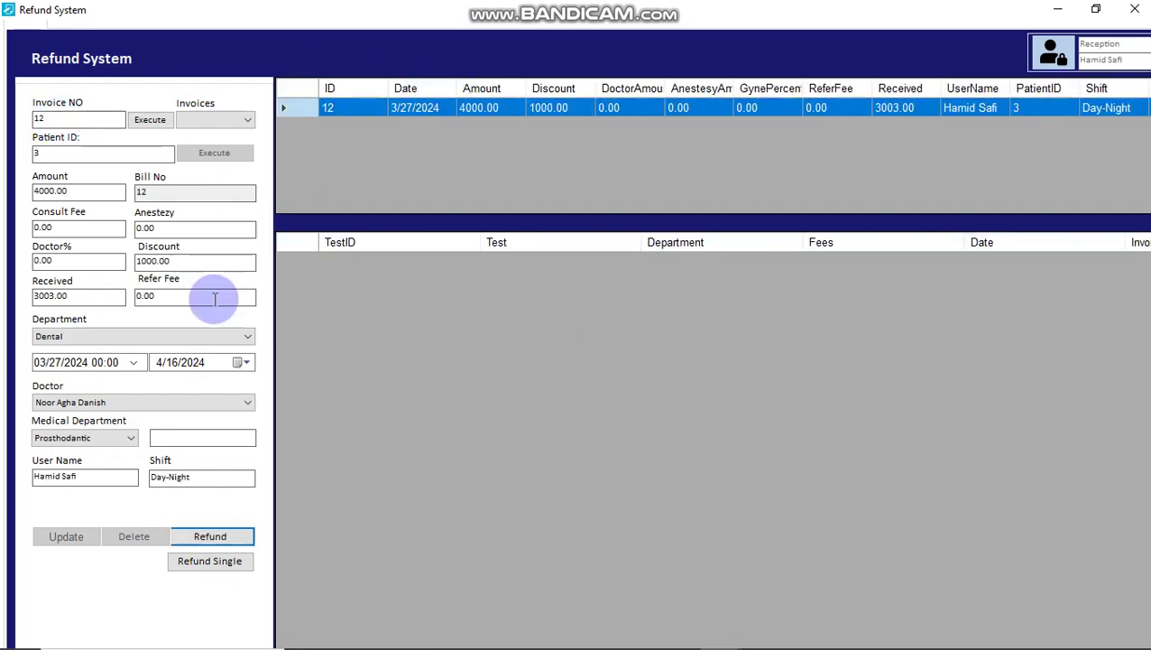
# - Refund the 4000.00 Dental invoice, confirm the message, and close the Refund System
pyautogui.click(210, 536)
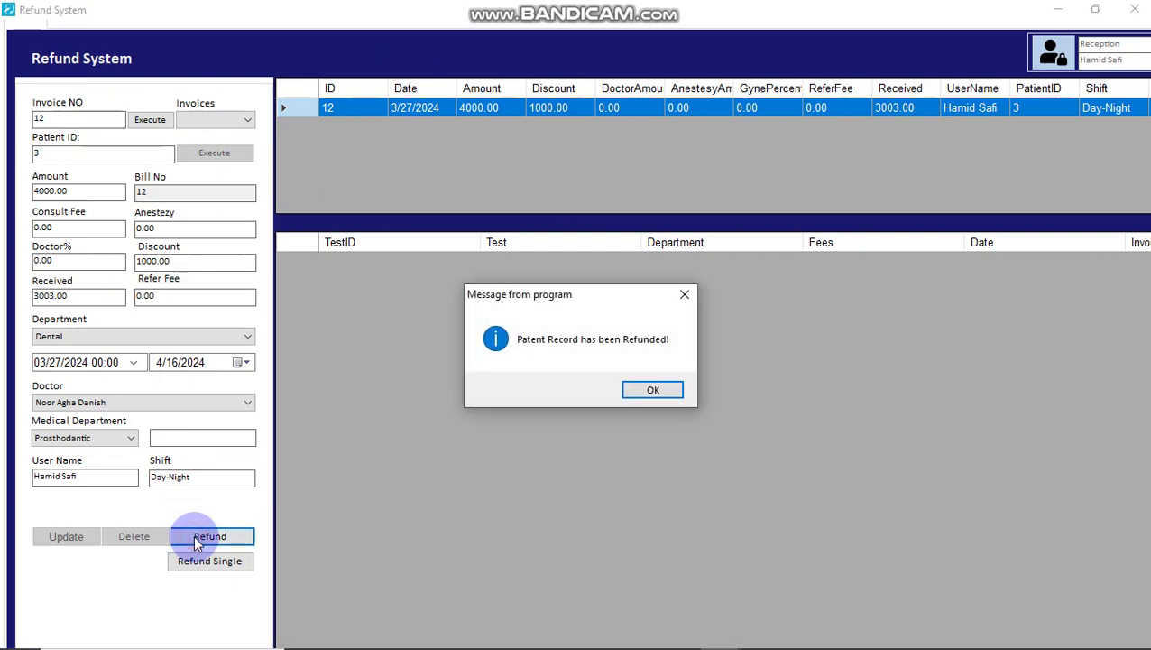
pyautogui.press('Return')
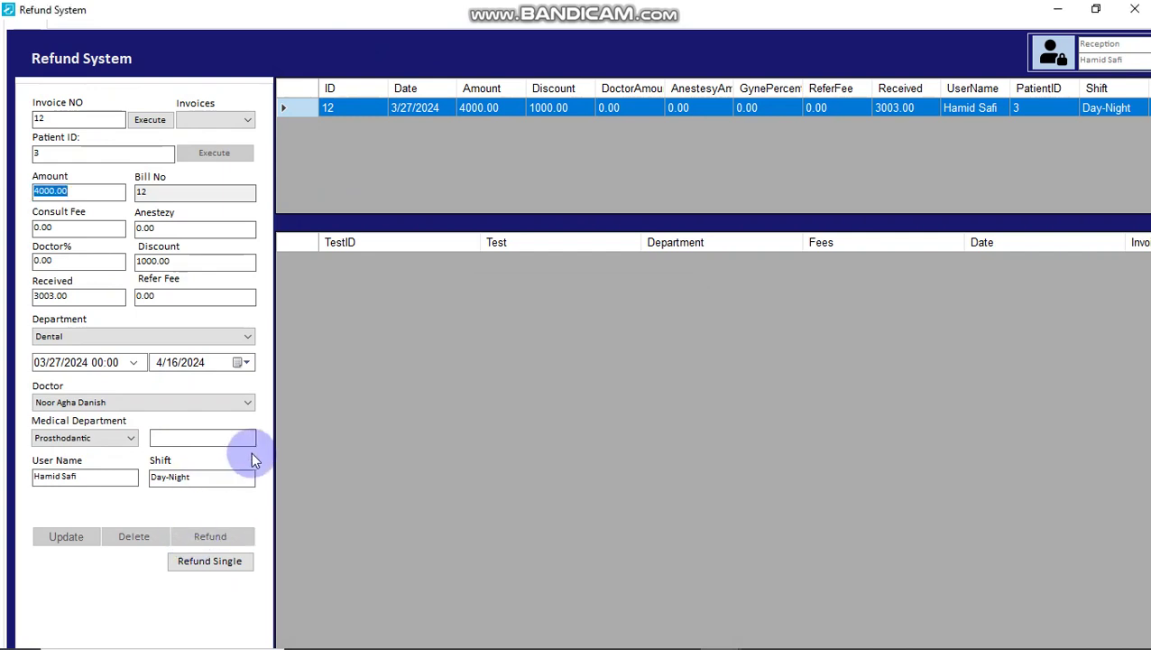
pyautogui.click(1133, 10)
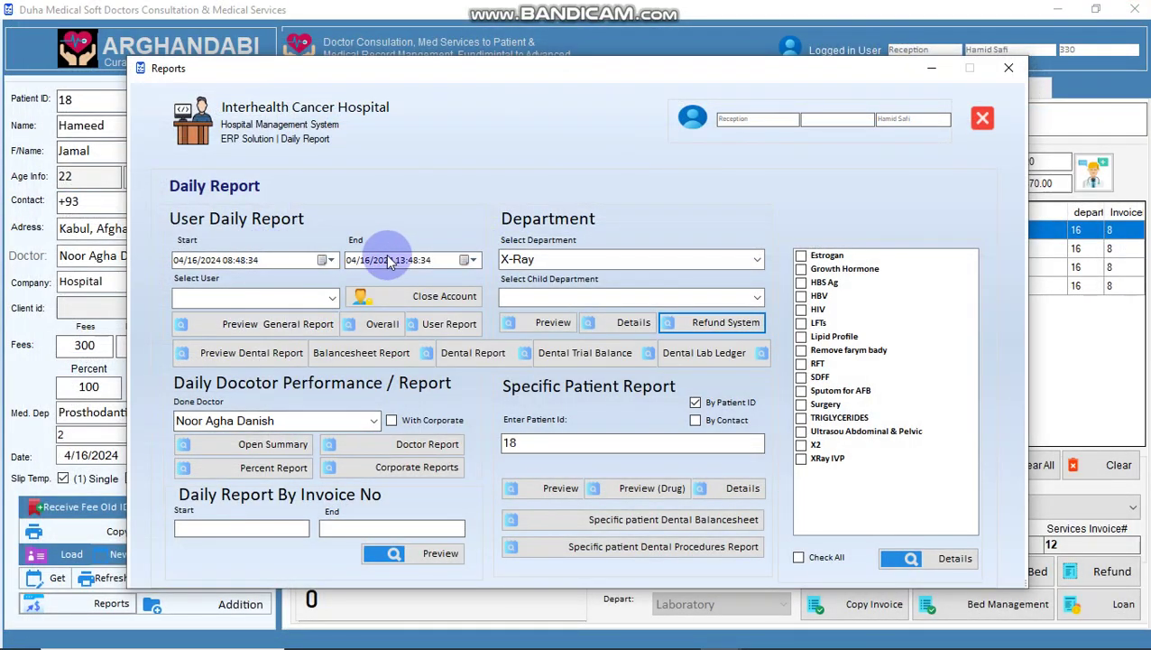
# - Preview the overall departments general ledger showing the refunded Dental row
pyautogui.click(403, 261)
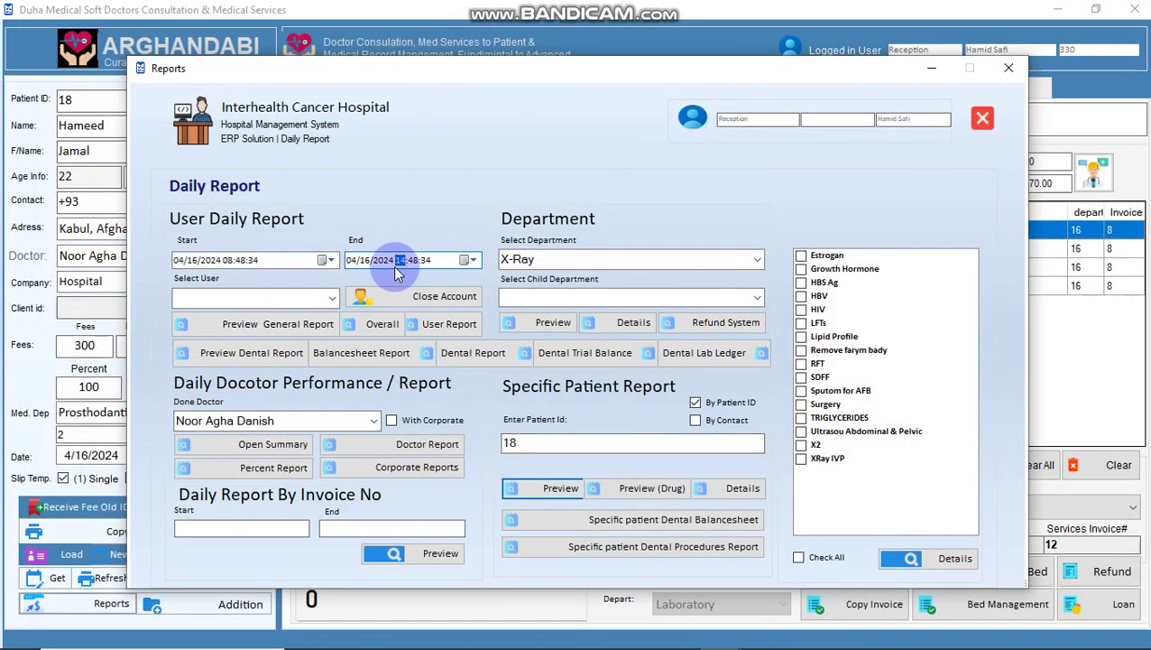
pyautogui.click(351, 332)
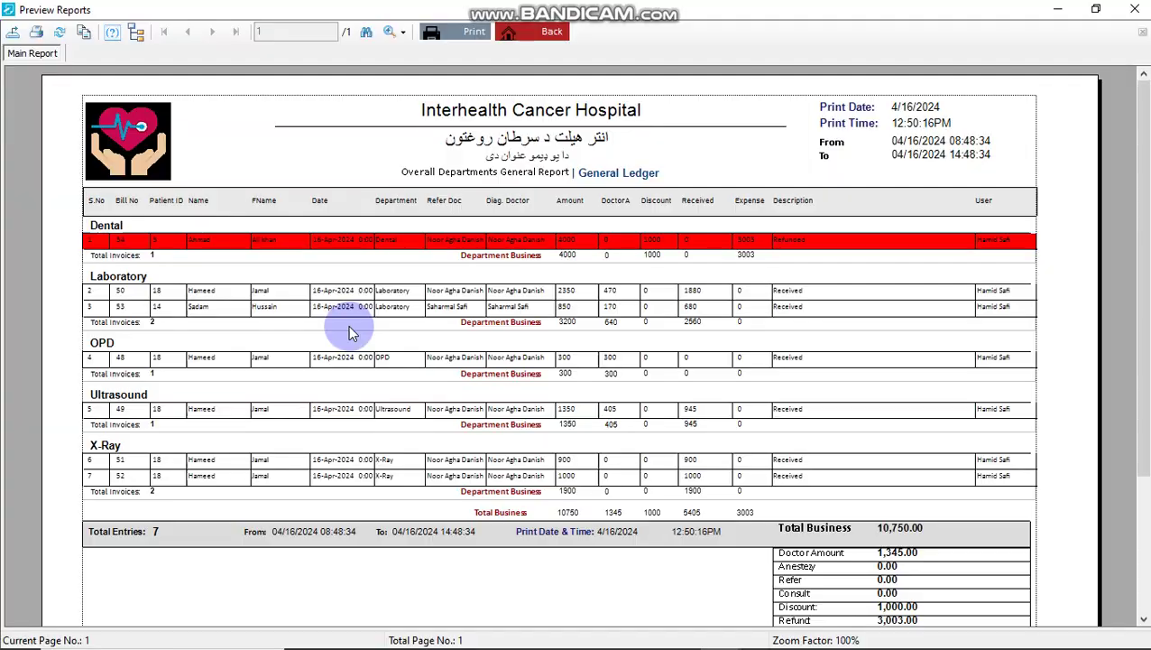
pyautogui.click(297, 344)
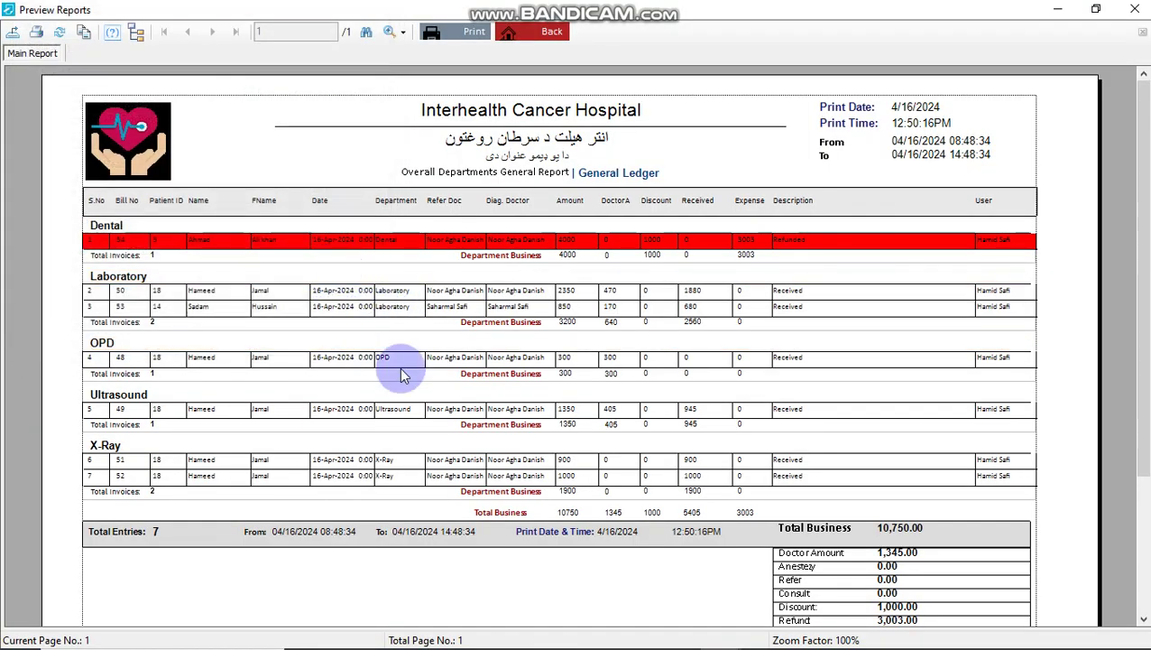
pyautogui.press('Escape')
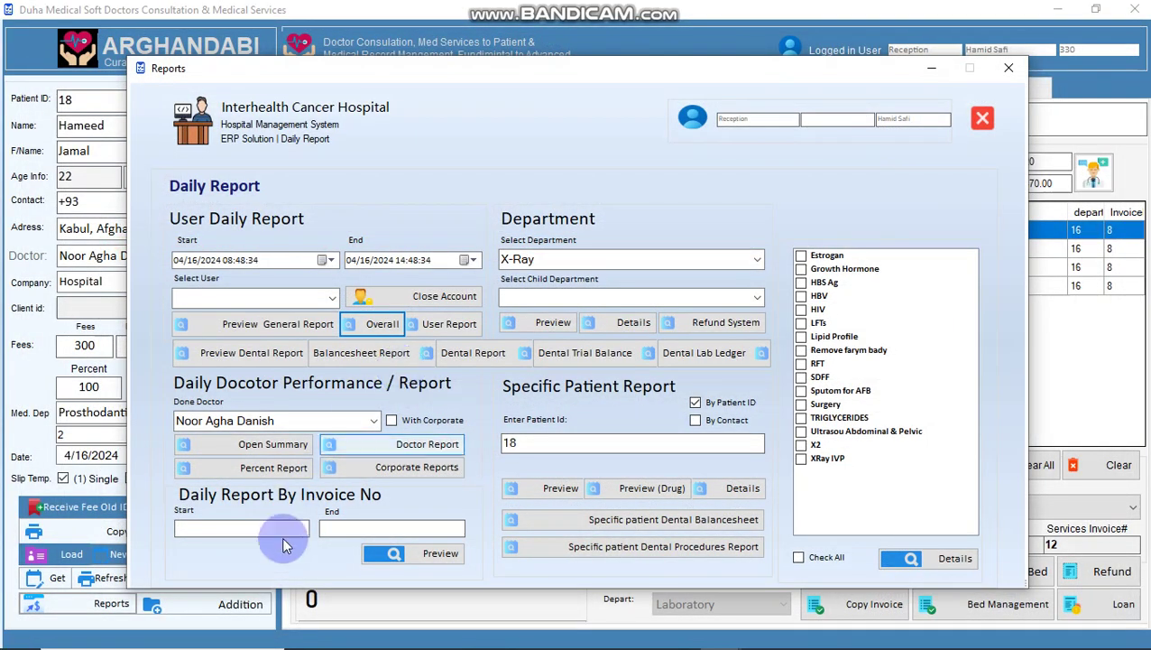
# - Preview the general report for invoices 1 to 5
pyautogui.click(262, 531)
pyautogui.write('1')
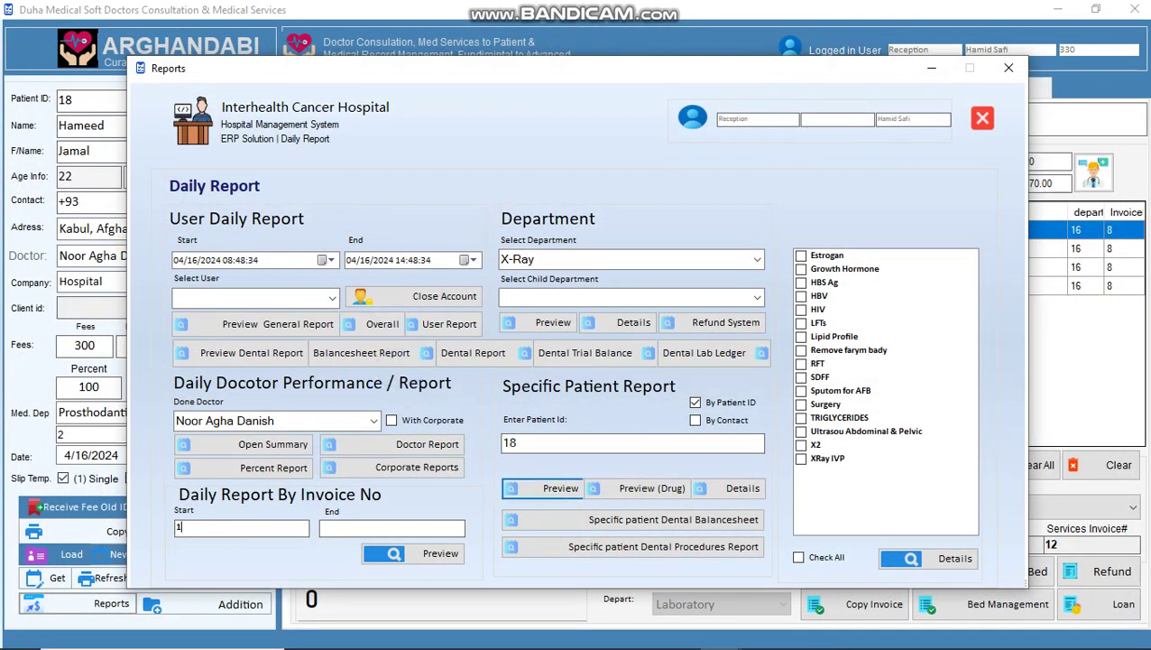
pyautogui.write('5')
pyautogui.click(397, 550)
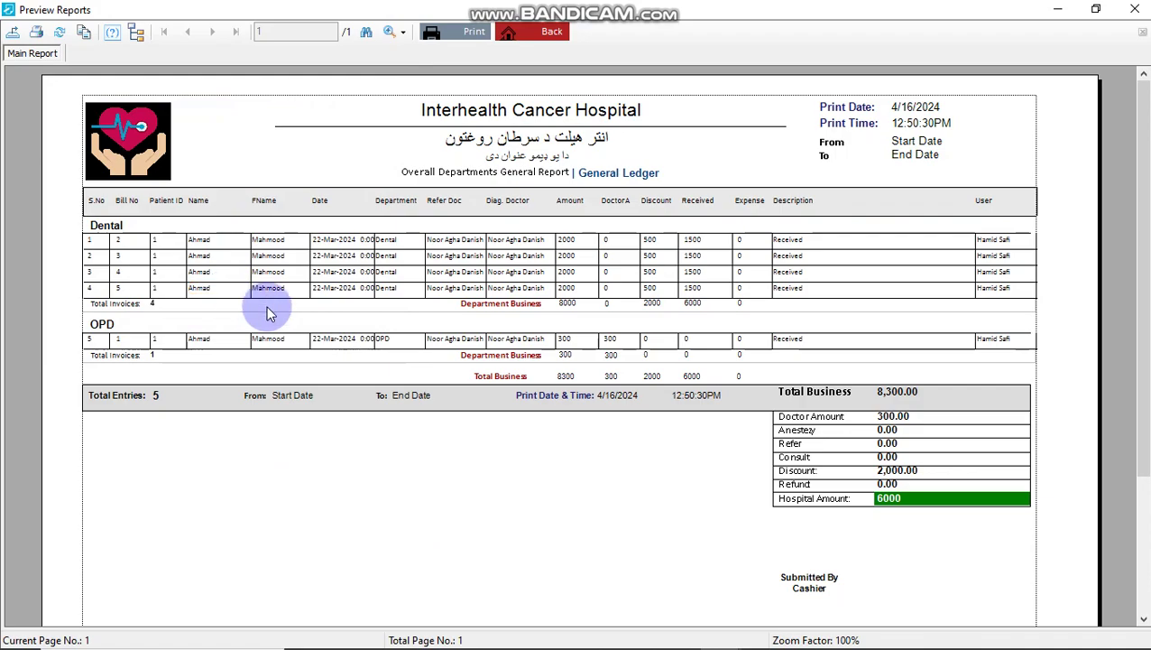
pyautogui.press('Escape')
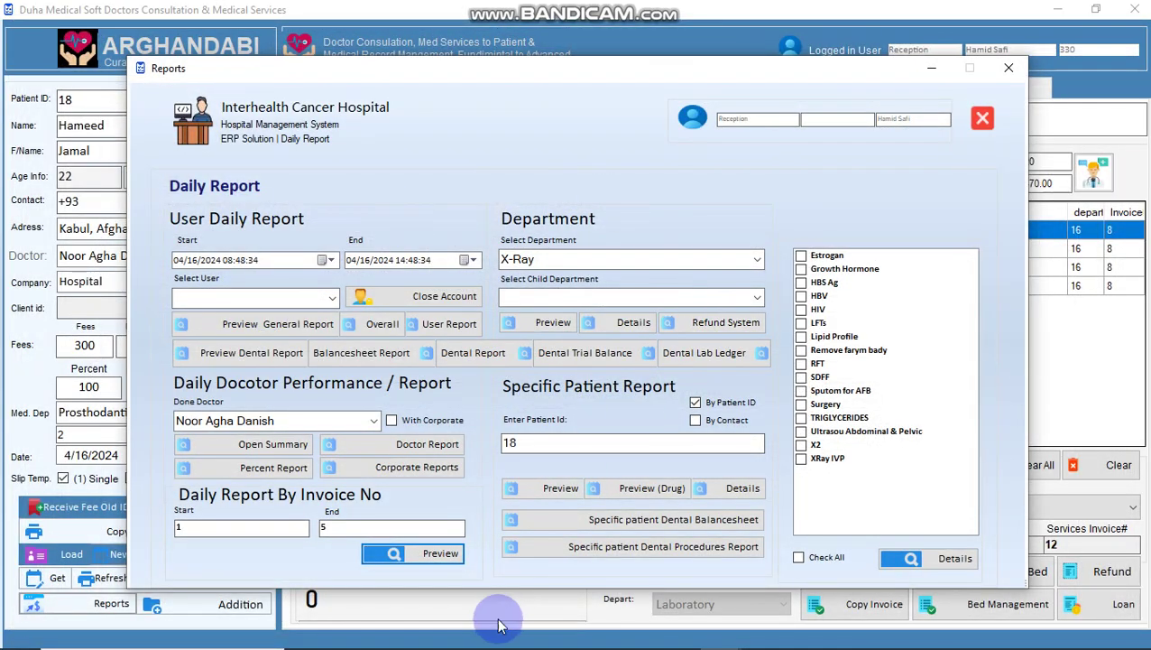
# - Open the first listed patient's laboratory invoice with four tests from the Patient List
pyautogui.click(982, 115)
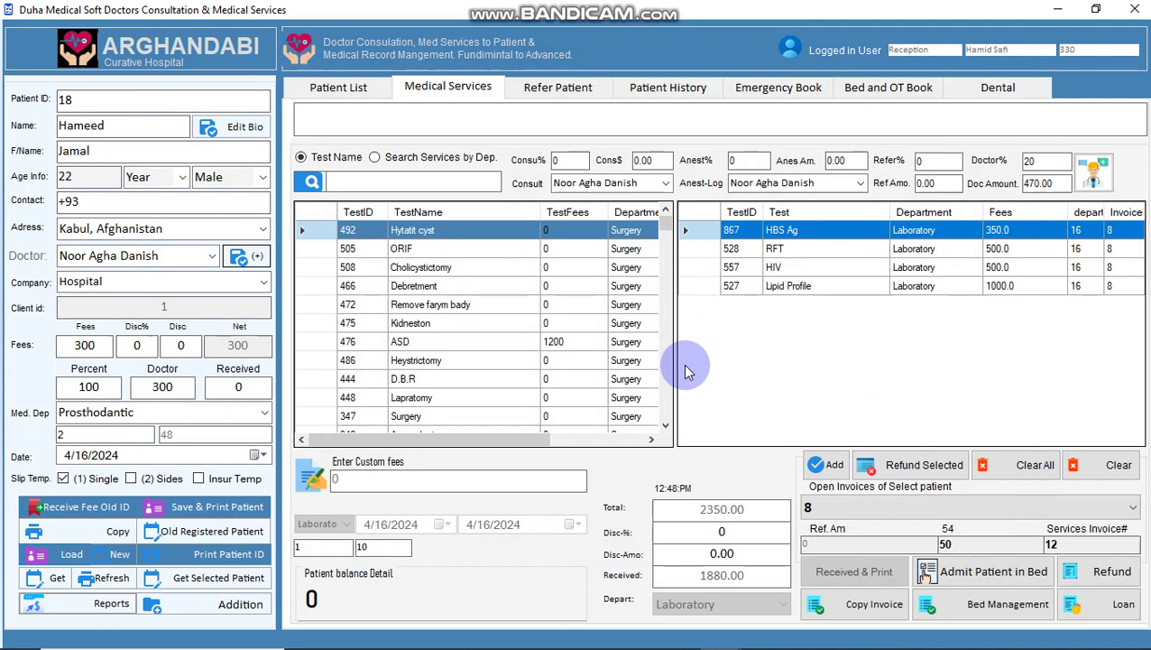
pyautogui.click(334, 87)
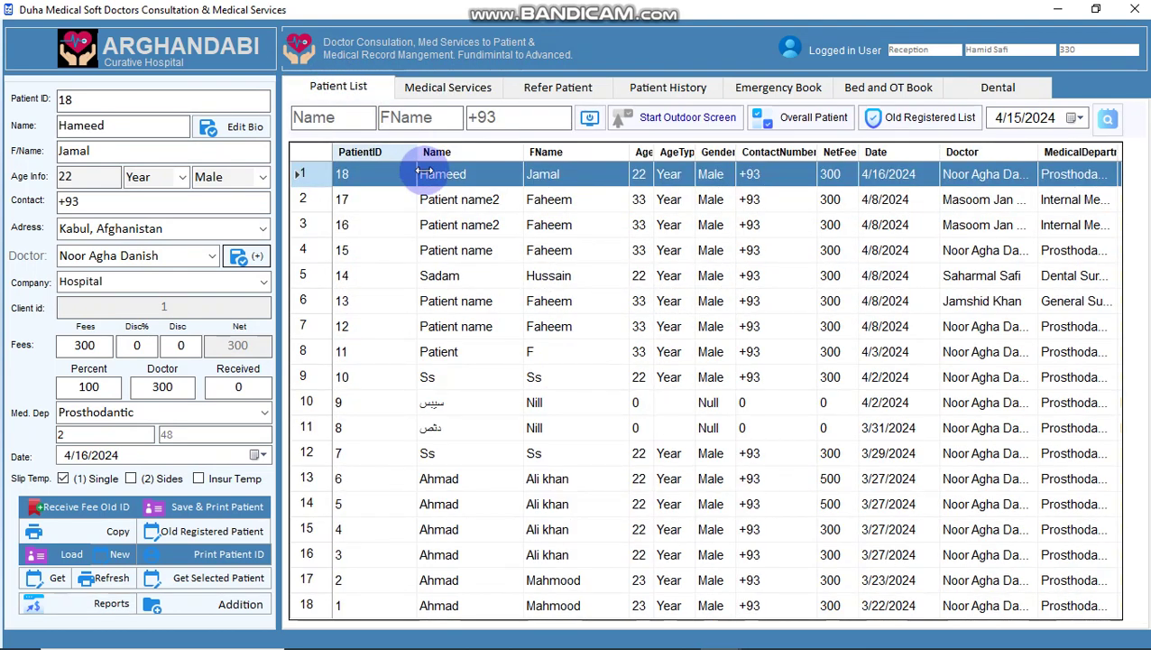
pyautogui.doubleClick(437, 180)
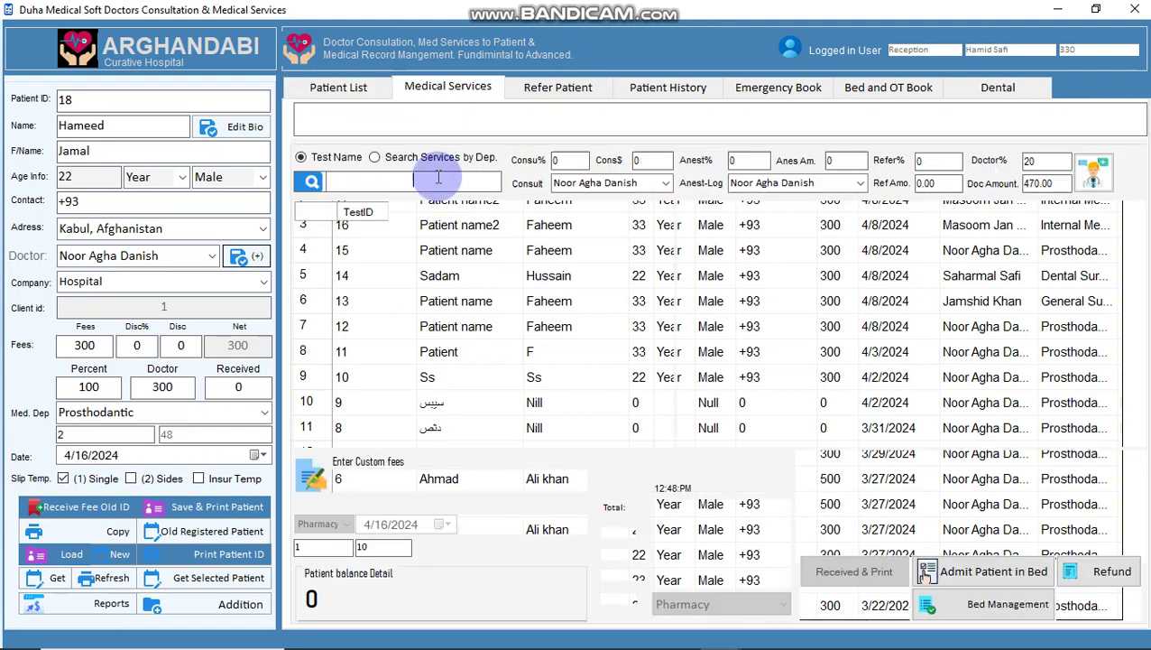
pyautogui.click(815, 508)
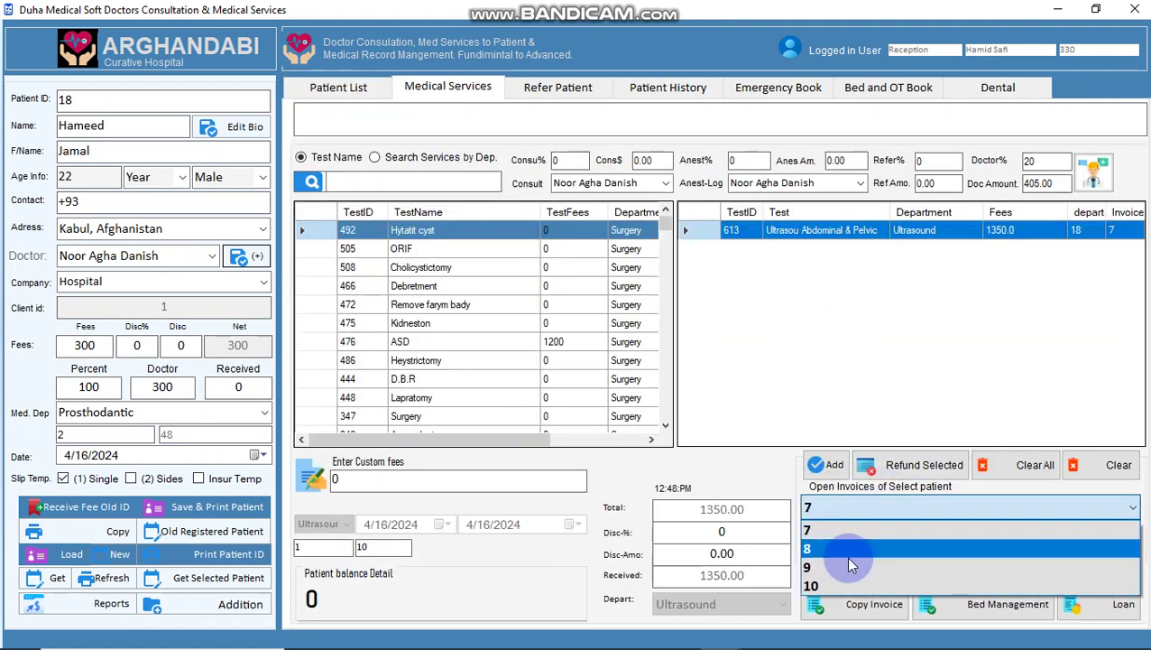
pyautogui.click(838, 585)
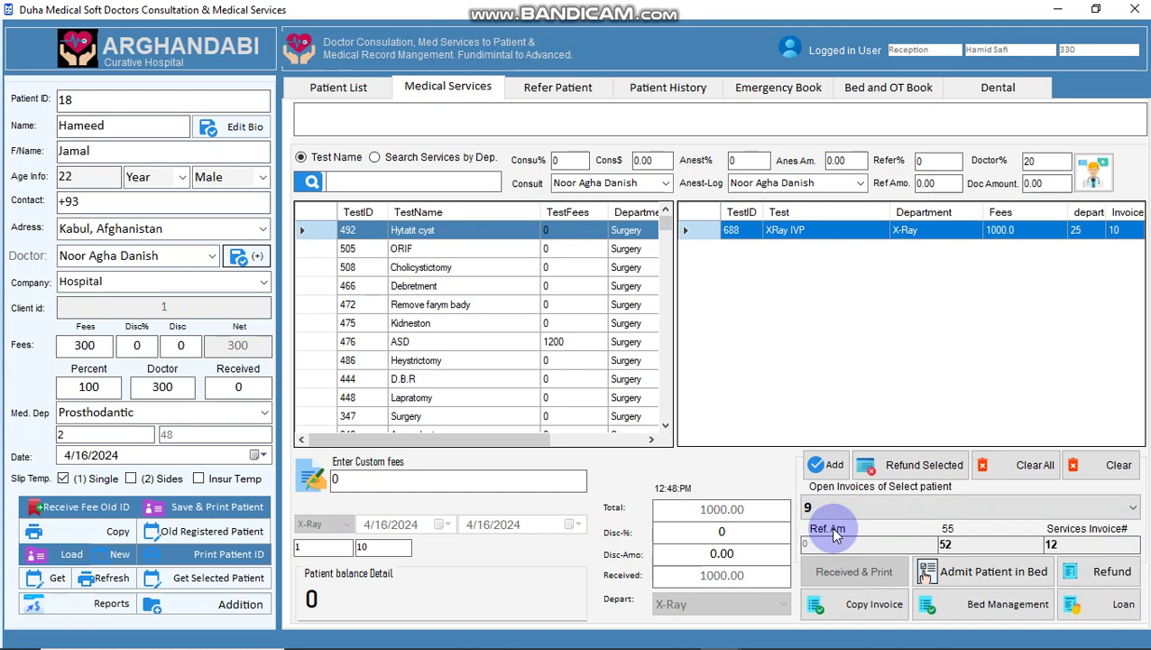
pyautogui.press('Down')
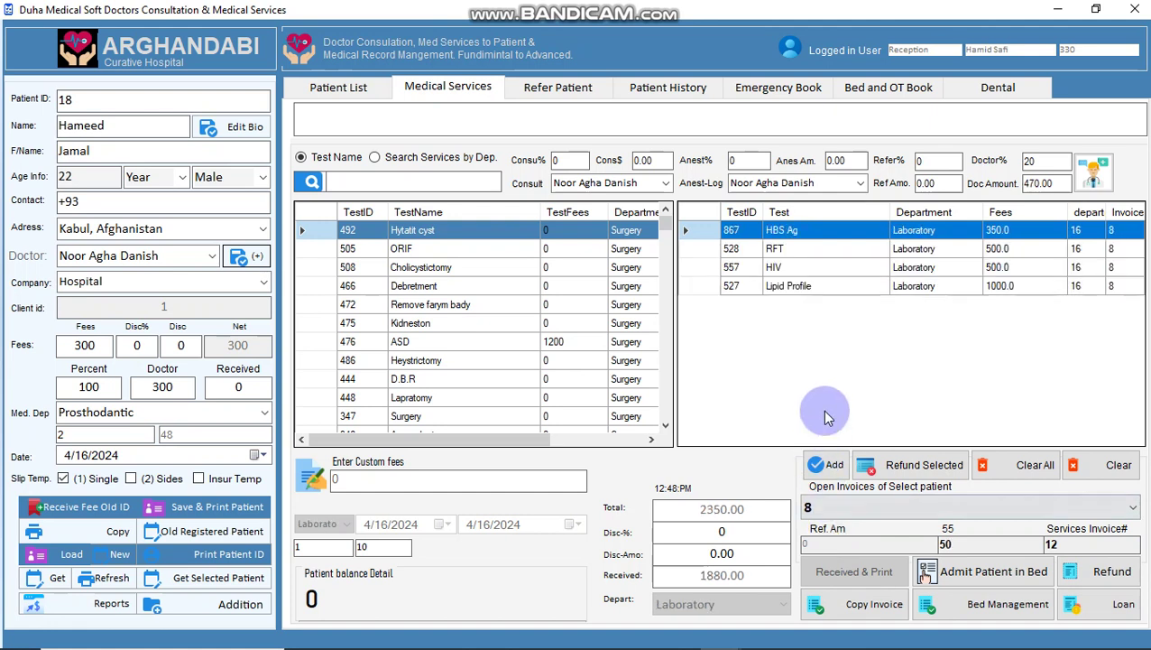
# - Refund the 1000 Lipid Profile test on invoice 8 and return to the daily reports
pyautogui.click(823, 287)
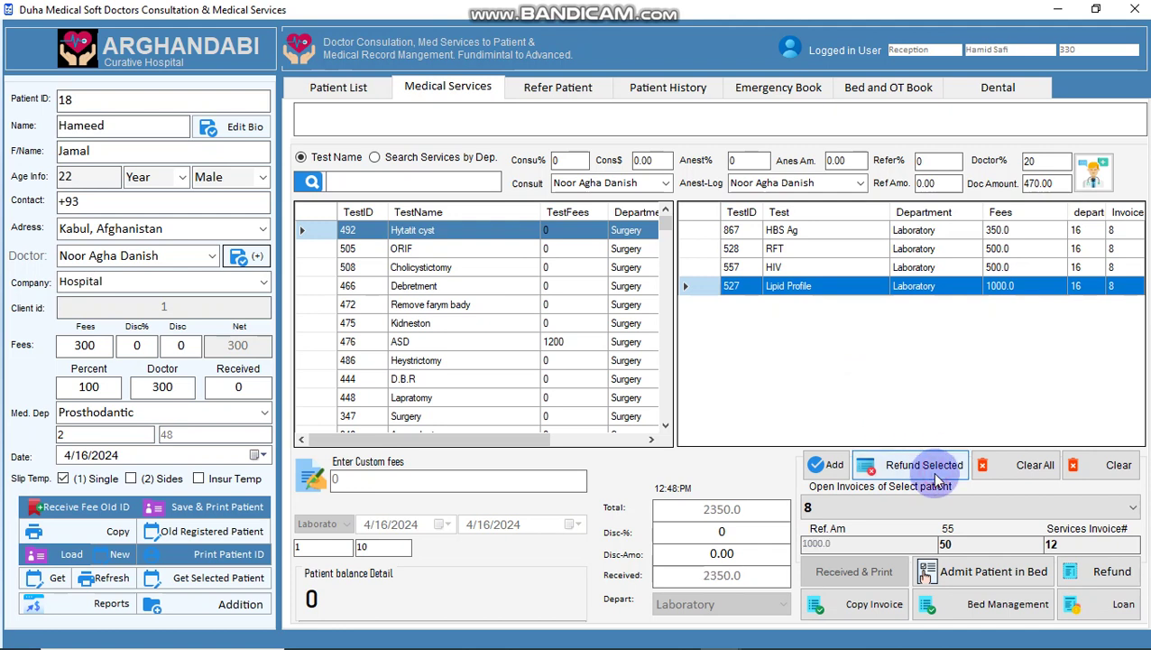
pyautogui.click(1096, 571)
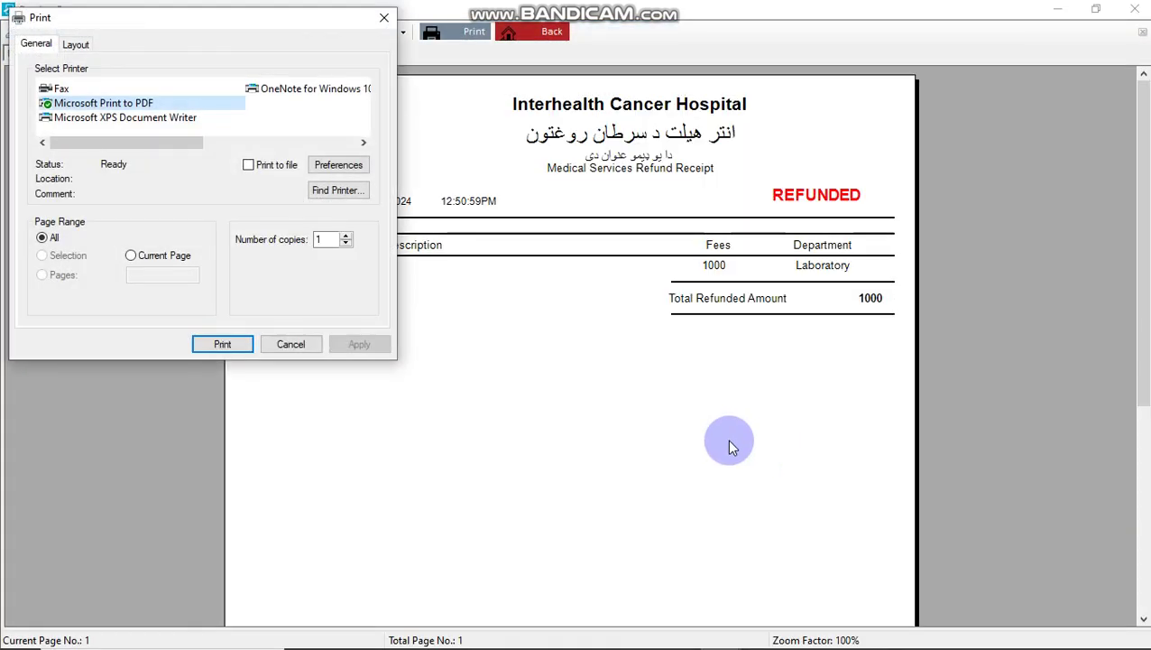
pyautogui.press('Escape')
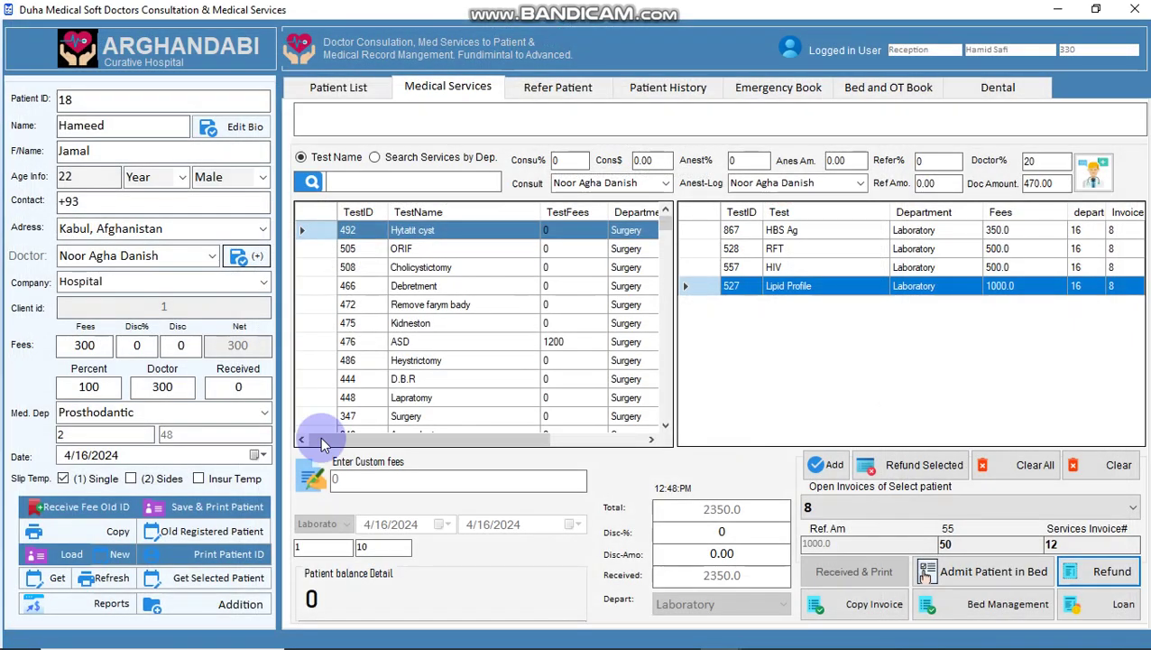
pyautogui.click(63, 603)
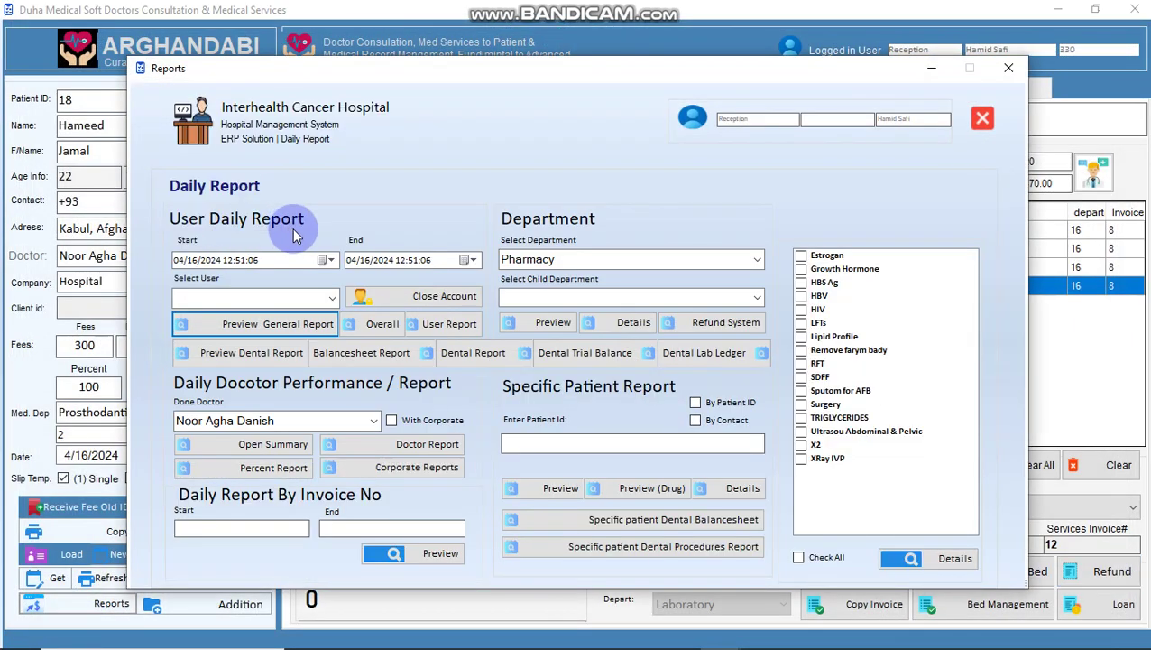
# - Preview today's general ledger without printing it
pyautogui.click(230, 262)
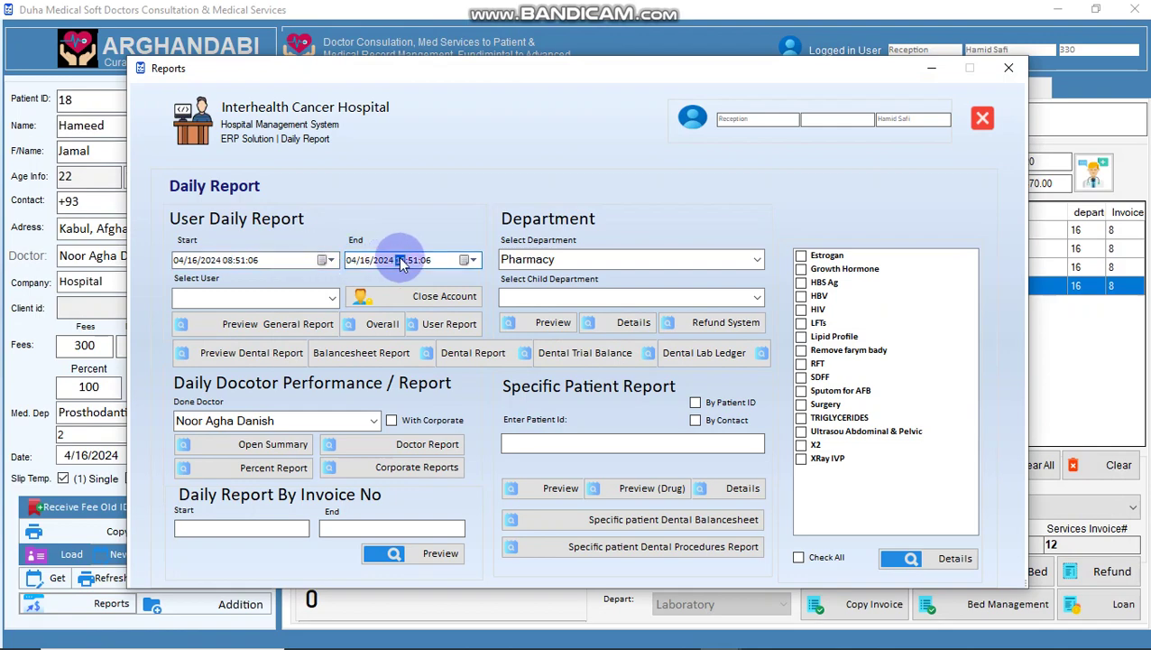
pyautogui.click(261, 325)
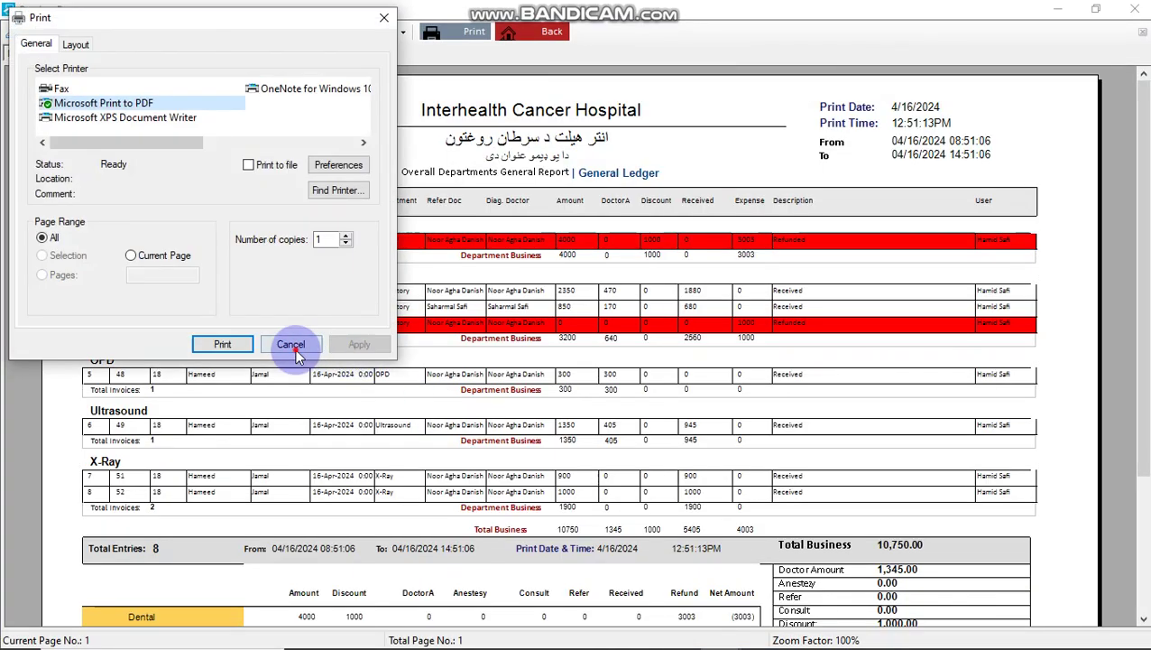
pyautogui.click(290, 345)
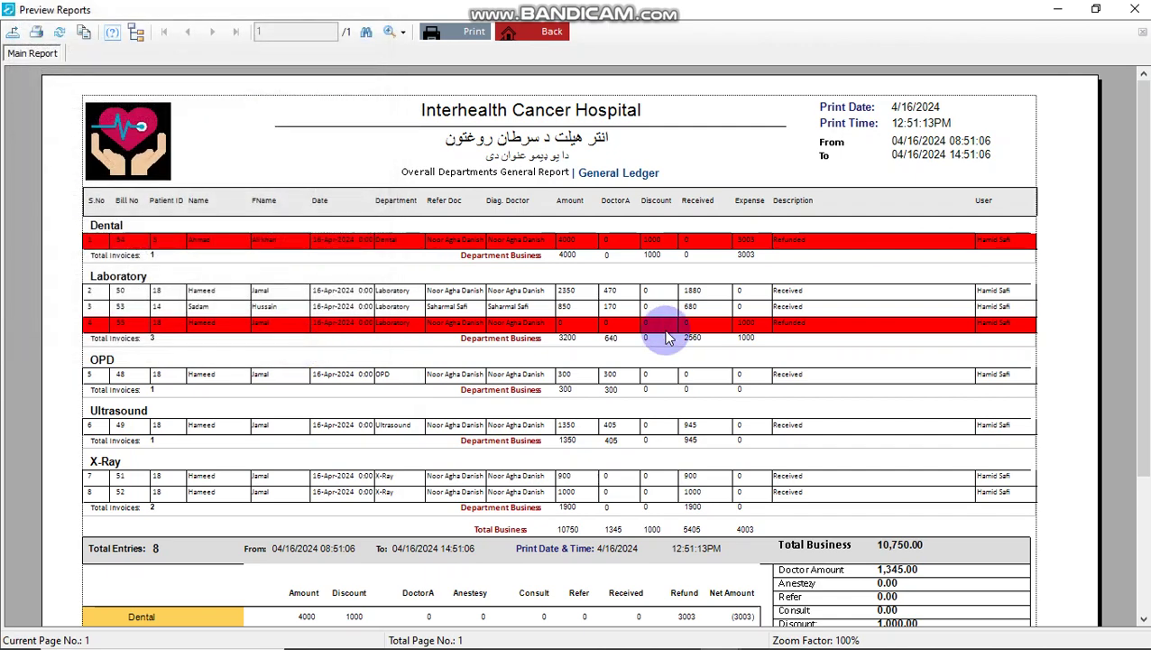
# - Check the Laboratory refund 1000, Total Business 10,750.00, Doctor Amount 1,345.00, Discount 1,000.00 and Hospital Amount 4402
pyautogui.click(749, 339)
pyautogui.scroll(-3, 753, 391)
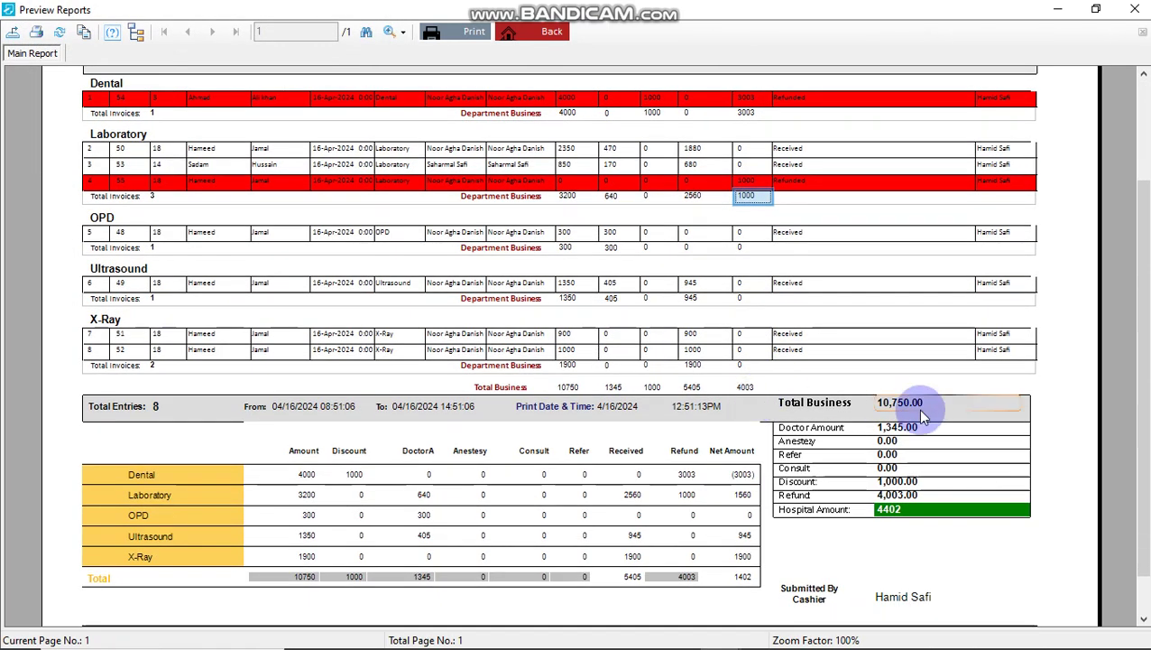
pyautogui.click(911, 415)
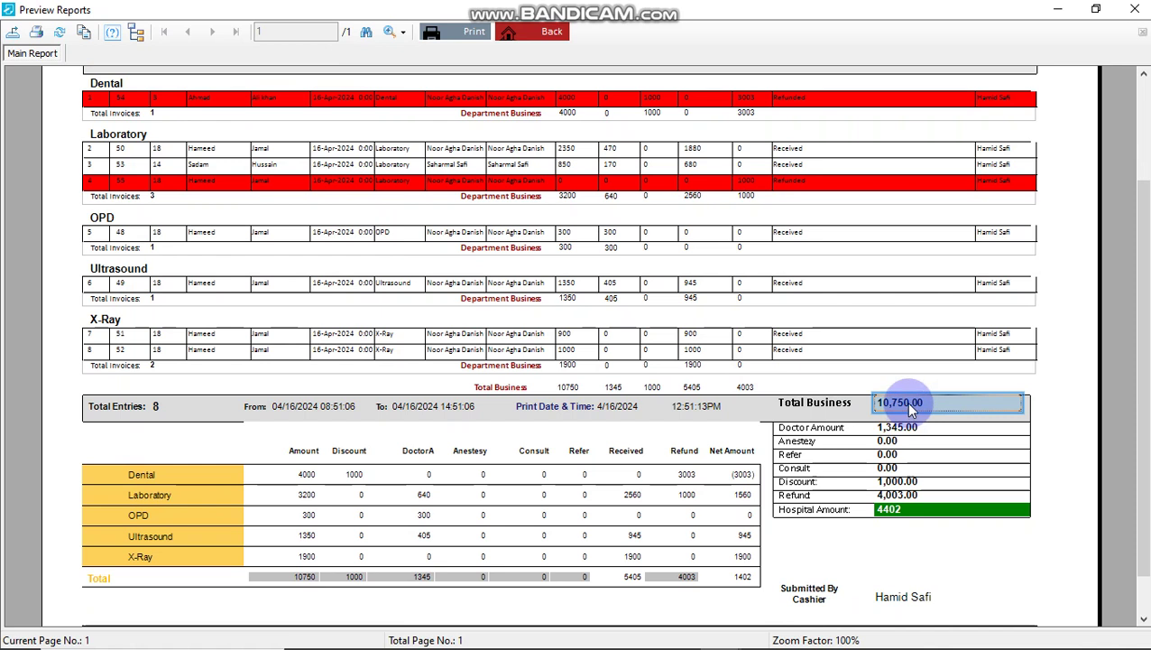
pyautogui.click(927, 431)
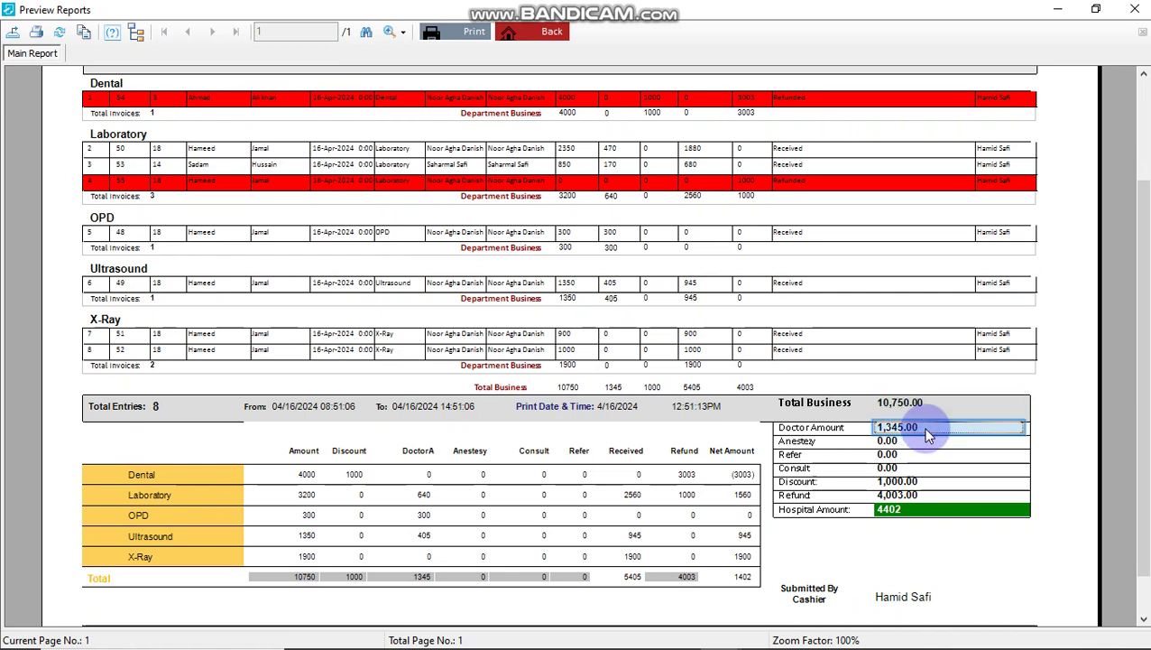
pyautogui.click(930, 482)
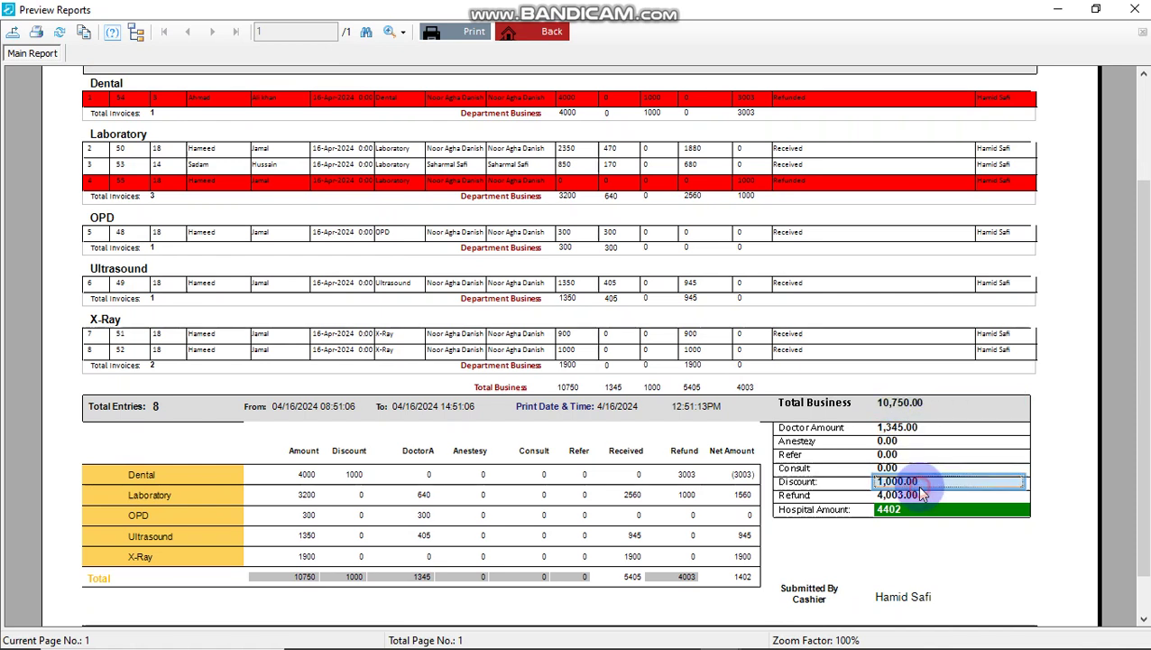
pyautogui.click(918, 494)
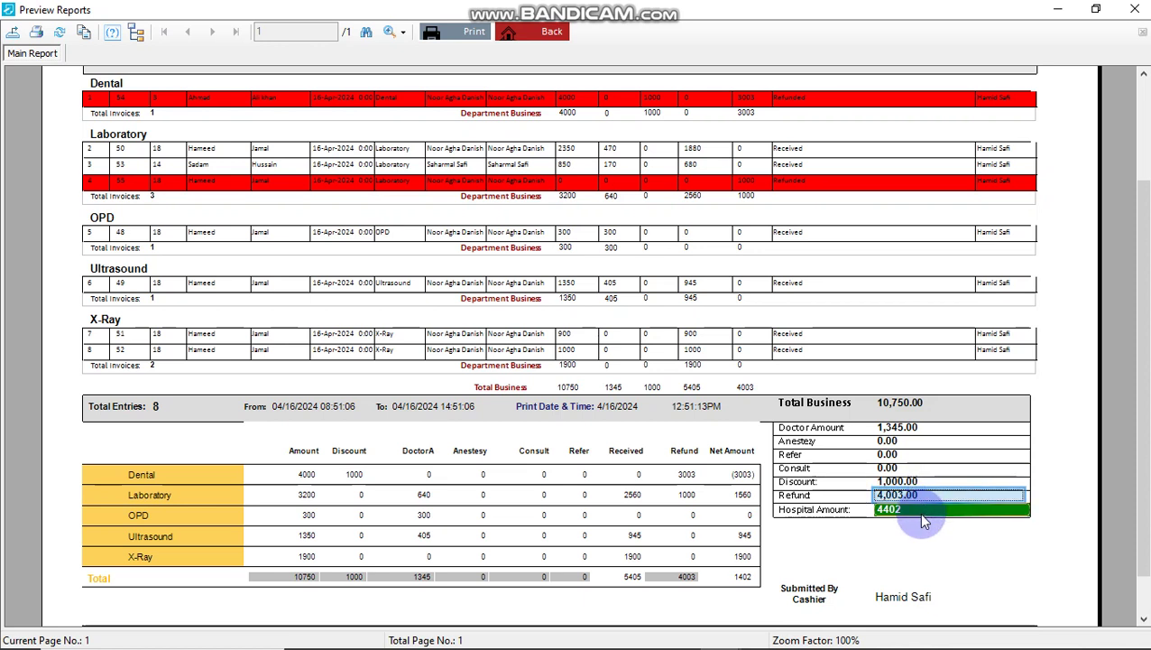